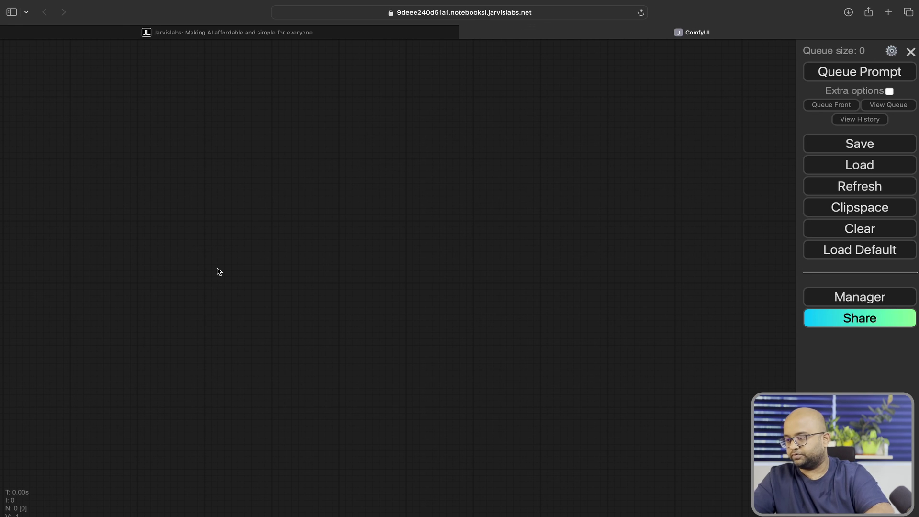
# - Add a Load Checkpoint node loading sd_xl_base_1.0
pyautogui.doubleClick(154, 256)
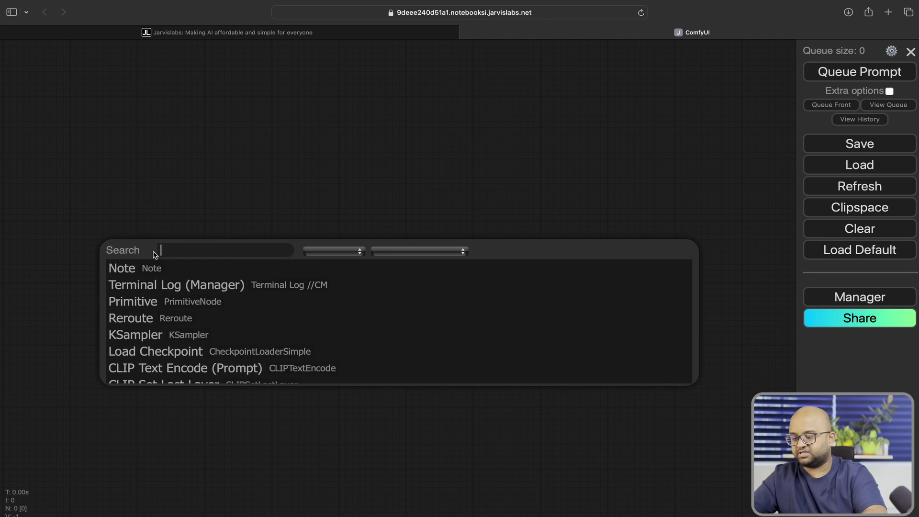
pyautogui.write('load')
pyautogui.press('Down')
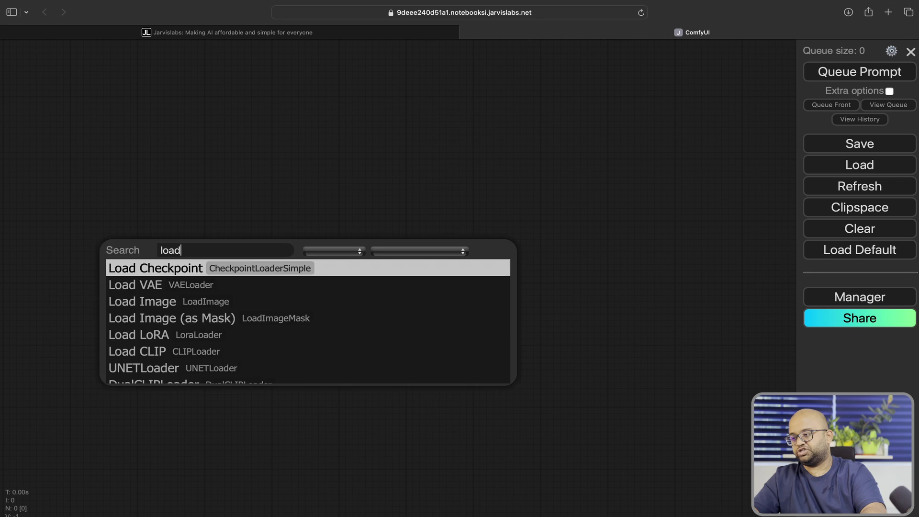
pyautogui.press('Return')
pyautogui.moveTo(242, 244); pyautogui.dragTo(151, 182)
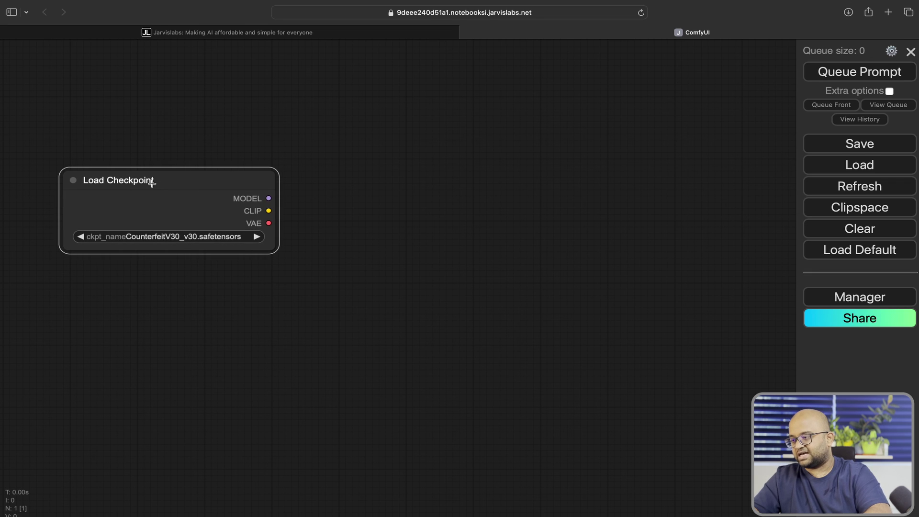
pyautogui.click(201, 240)
pyautogui.write('sd')
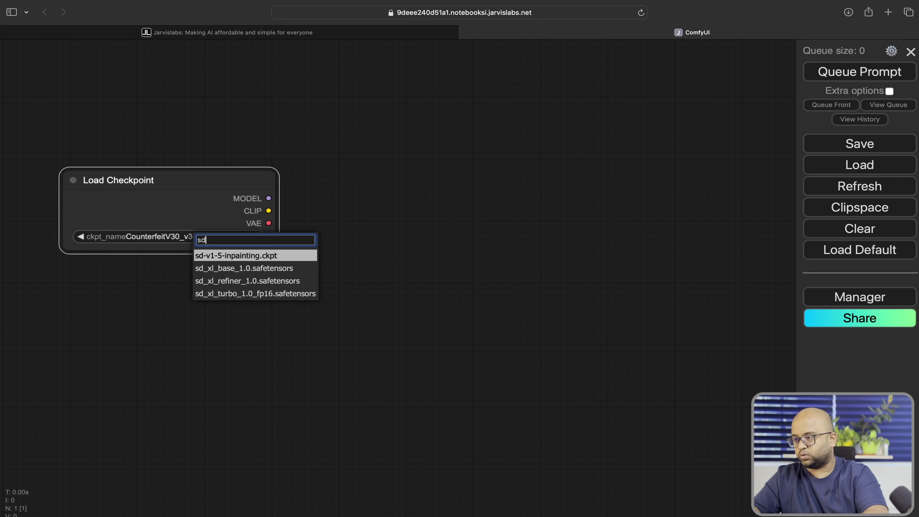
pyautogui.press('Down')
pyautogui.press('Return')
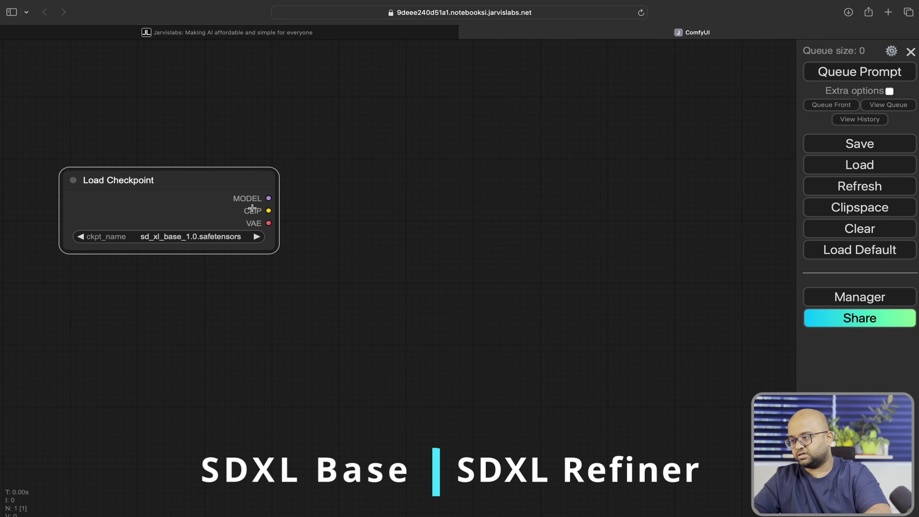
# - Duplicate the loader as an sd_xl_refiner_1.0 checkpoint, hide the side menu, and align both
pyautogui.hotkey('ctrl', 'v')
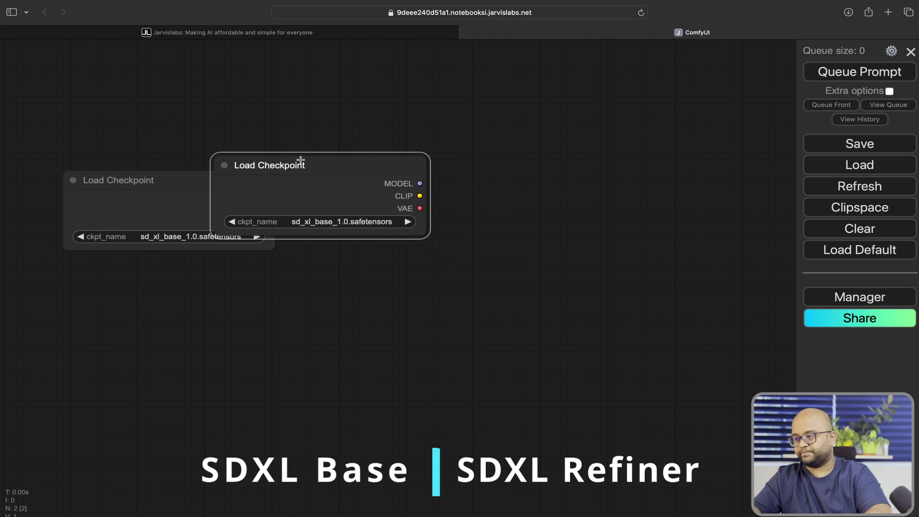
pyautogui.moveTo(301, 161); pyautogui.dragTo(464, 129)
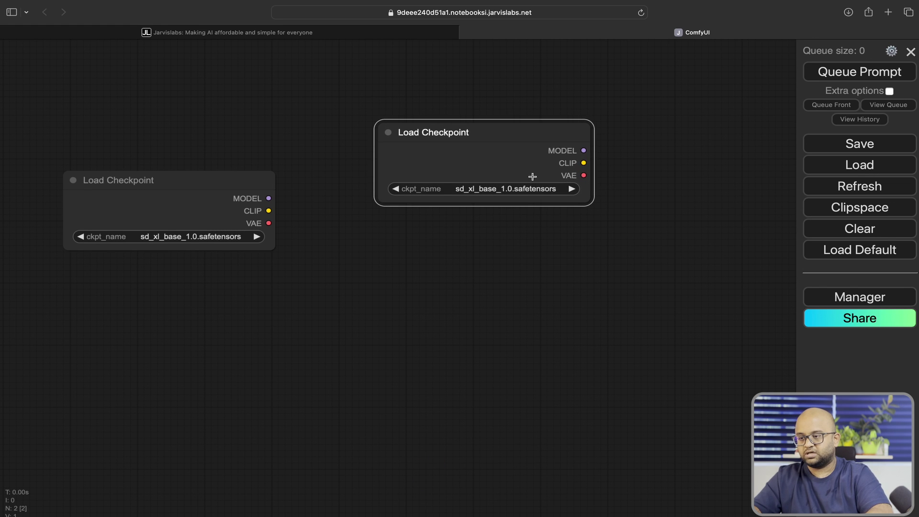
pyautogui.click(515, 188)
pyautogui.write('ref')
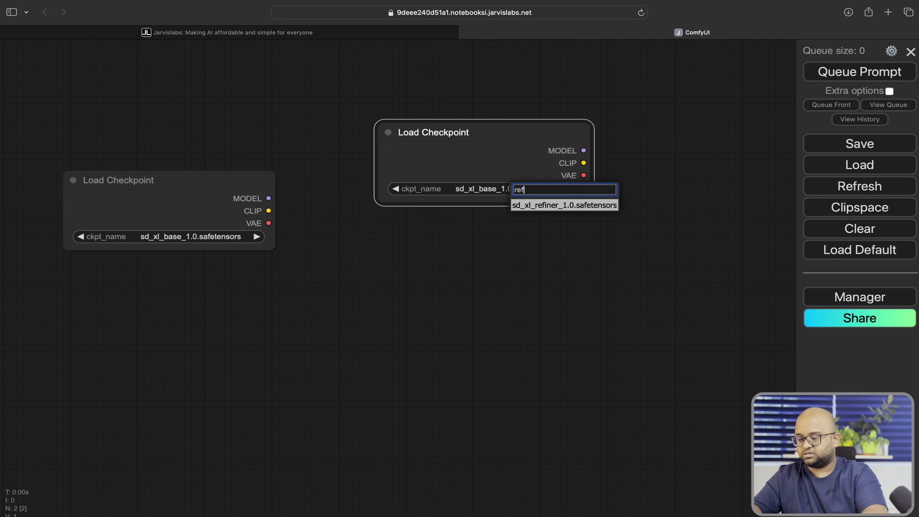
pyautogui.press('Return')
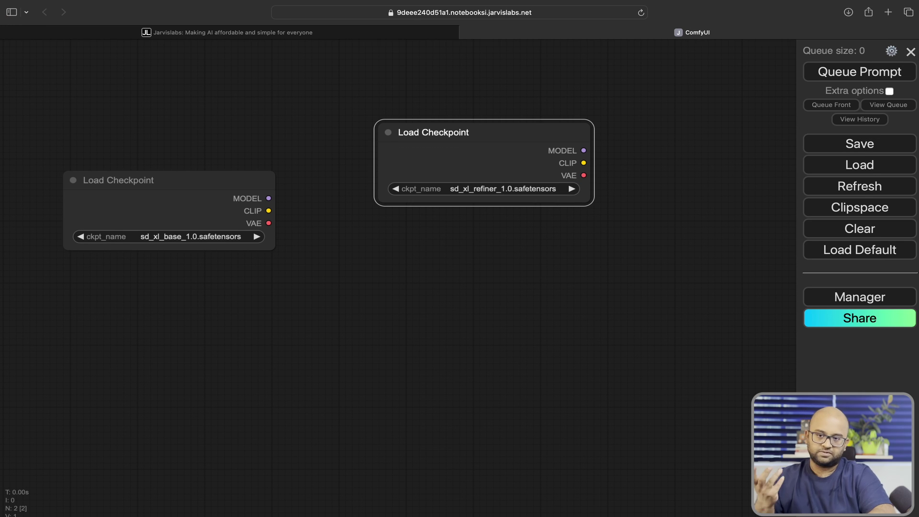
pyautogui.click(911, 53)
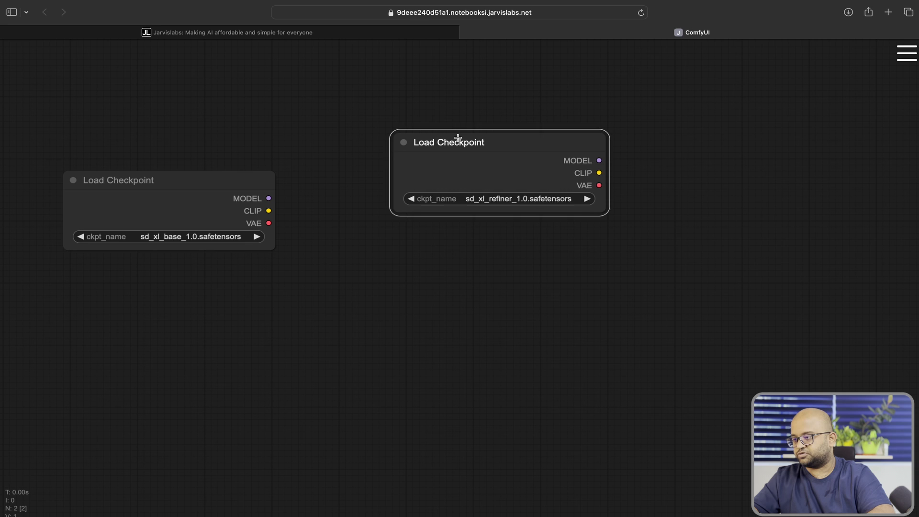
pyautogui.moveTo(443, 127); pyautogui.dragTo(458, 140)
pyautogui.moveTo(186, 177); pyautogui.dragTo(185, 142)
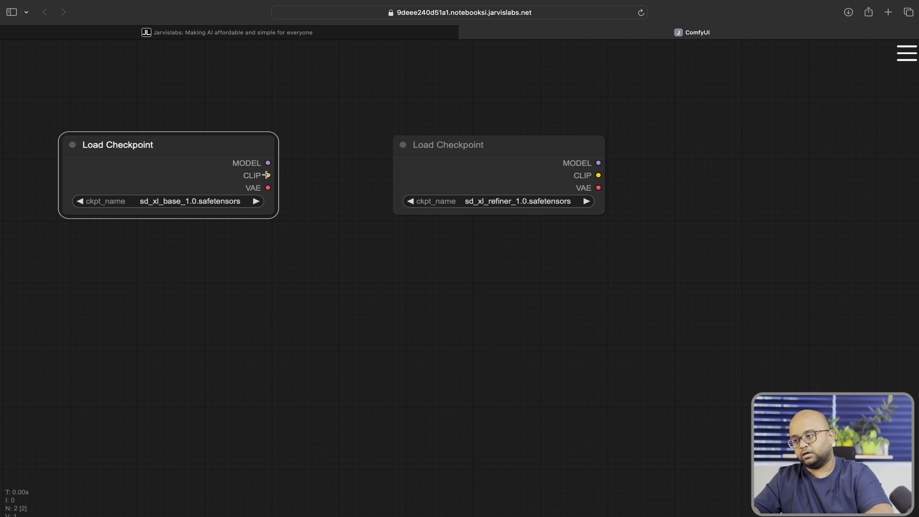
# - Add a CLIP Text Encode node wired to the base CLIP, with a duplicate below it
pyautogui.moveTo(266, 176); pyautogui.dragTo(155, 307)
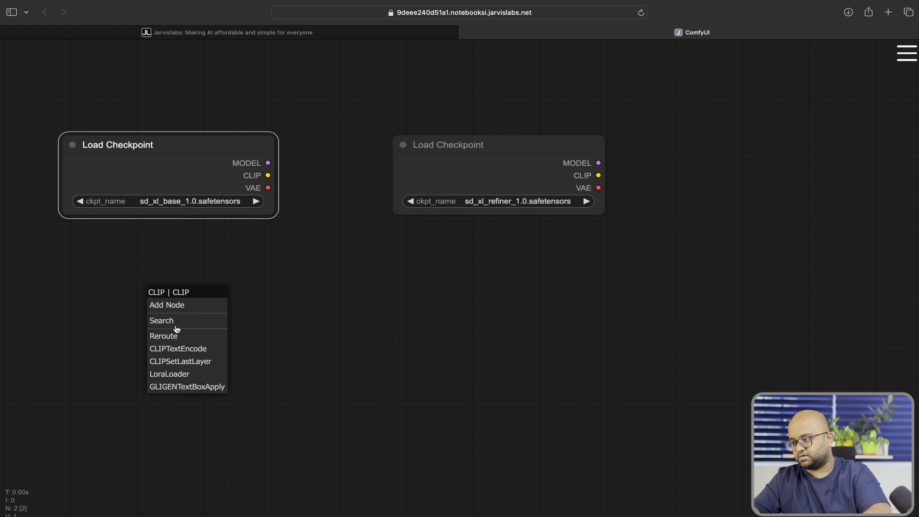
pyautogui.click(195, 352)
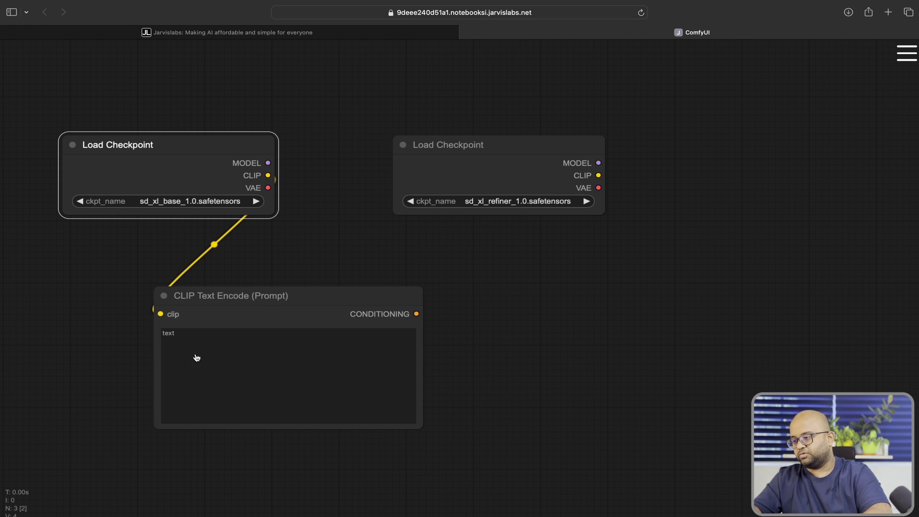
pyautogui.click(253, 297)
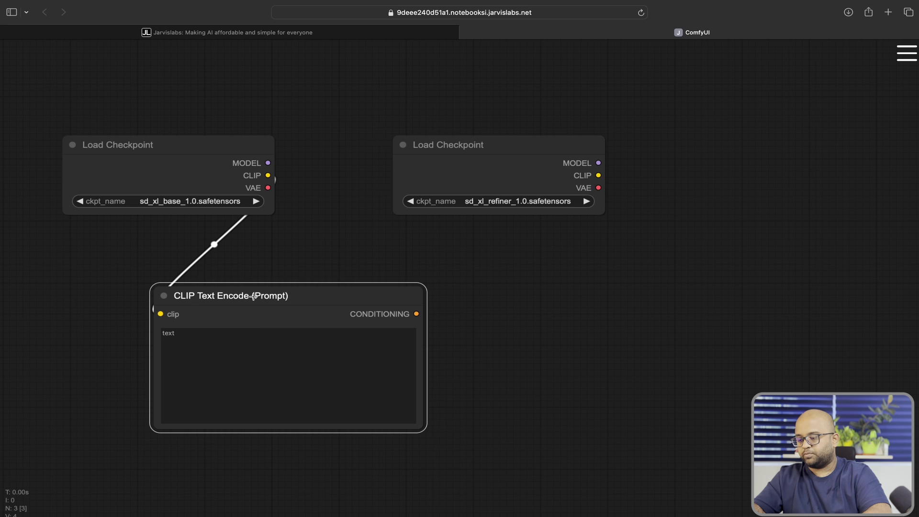
pyautogui.hotkey('ctrl', 'c')
pyautogui.hotkey('ctrl', 'v')
pyautogui.moveTo(366, 285)
pyautogui.mouseDown()
pyautogui.moveTo(235, 438)
pyautogui.moveTo(275, 440)
pyautogui.mouseUp()
pyautogui.moveTo(287, 305); pyautogui.dragTo(311, 264)
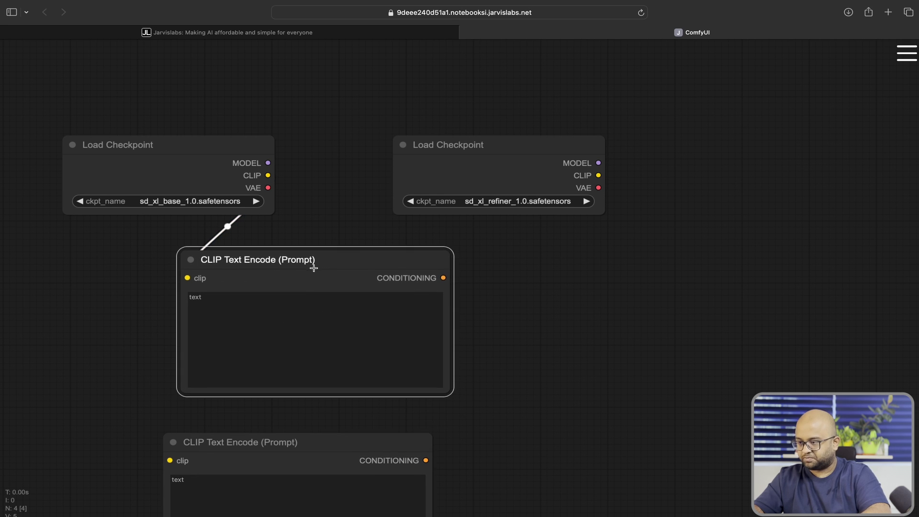
pyautogui.moveTo(289, 441); pyautogui.dragTo(309, 424)
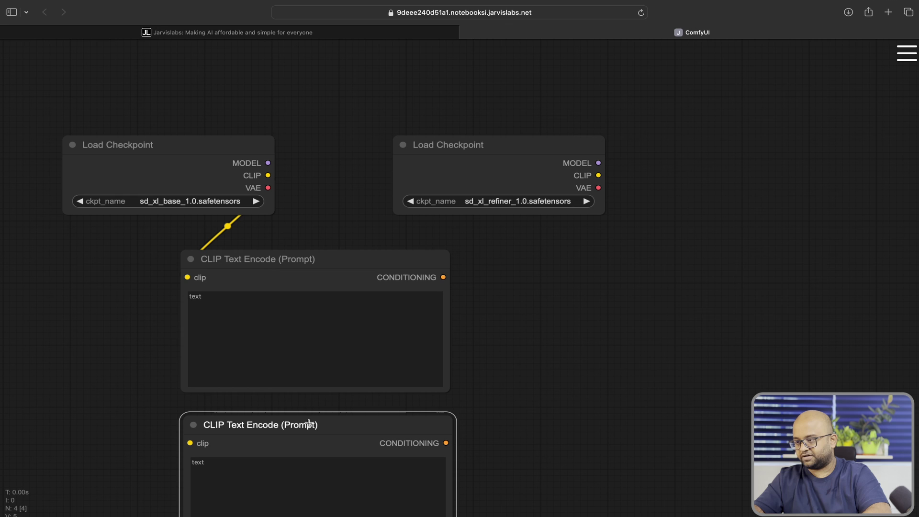
# - Convert the upper prompt node's text widget into an input
pyautogui.click(308, 319)
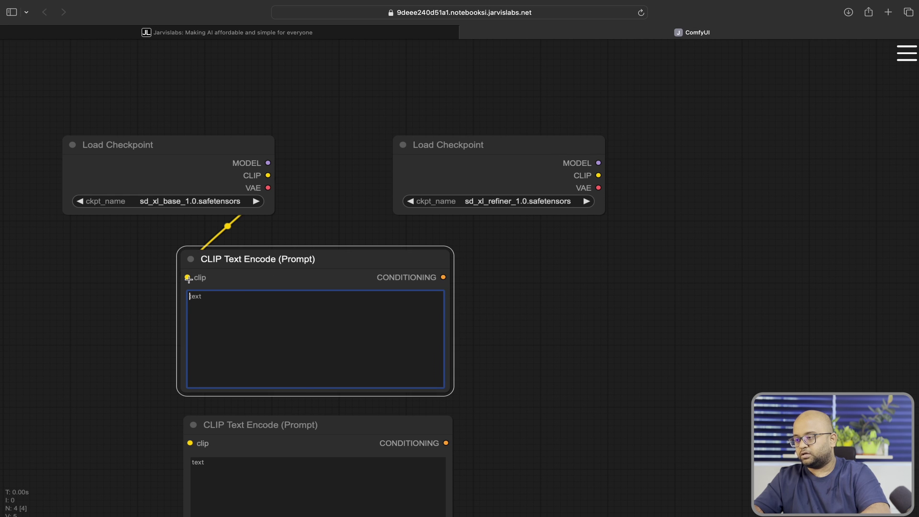
pyautogui.rightClick(257, 258)
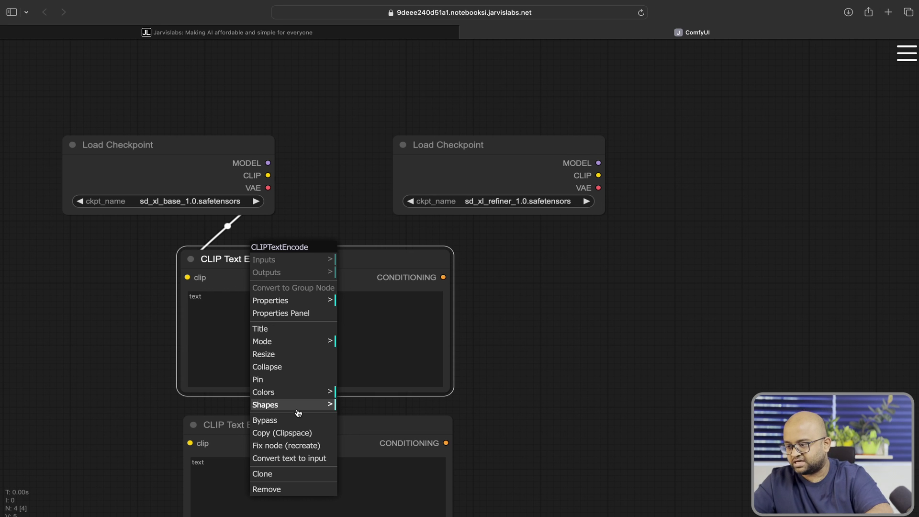
pyautogui.click(294, 462)
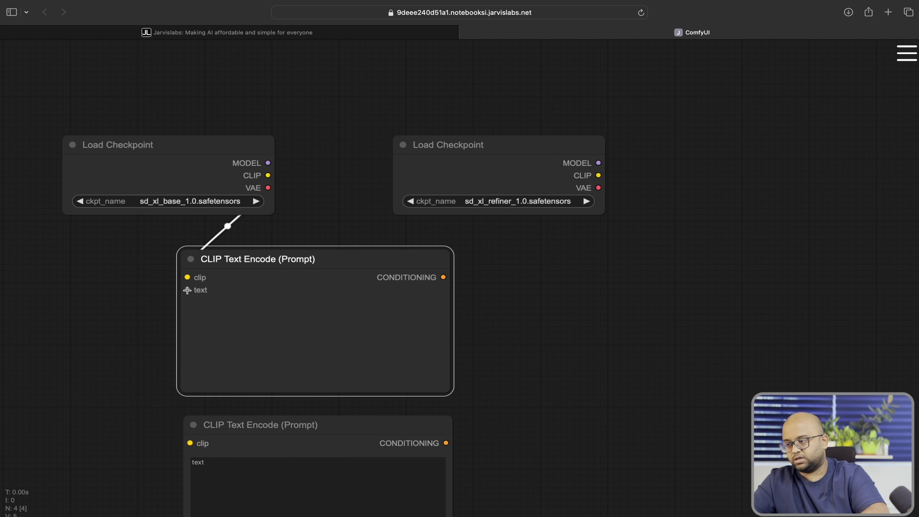
# - Feed the prompt's text input from a new Primitive node titled 'Positive'
pyautogui.moveTo(186, 289)
pyautogui.mouseDown()
pyautogui.moveTo(68, 275)
pyautogui.moveTo(84, 285)
pyautogui.mouseUp()
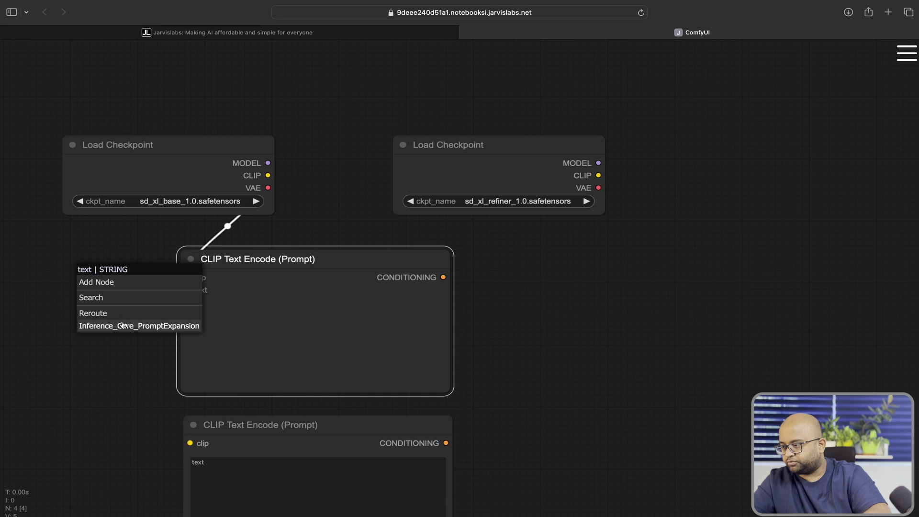
pyautogui.click(126, 287)
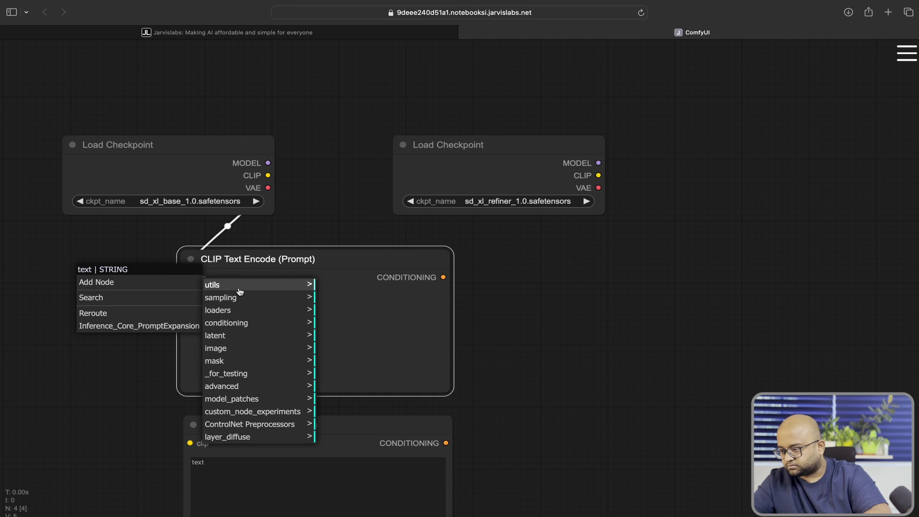
pyautogui.click(90, 297)
pyautogui.write('pr')
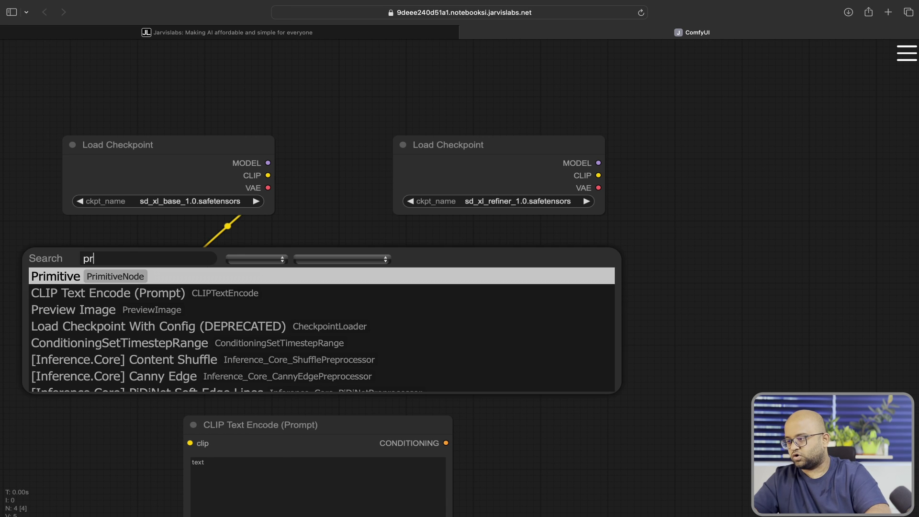
pyautogui.press('Return')
pyautogui.moveTo(145, 254); pyautogui.dragTo(79, 268)
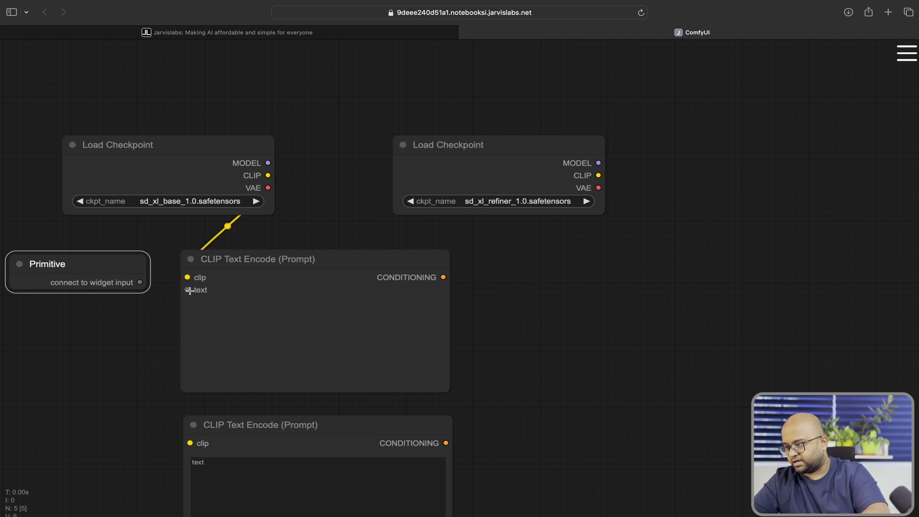
pyautogui.moveTo(190, 291); pyautogui.dragTo(140, 283)
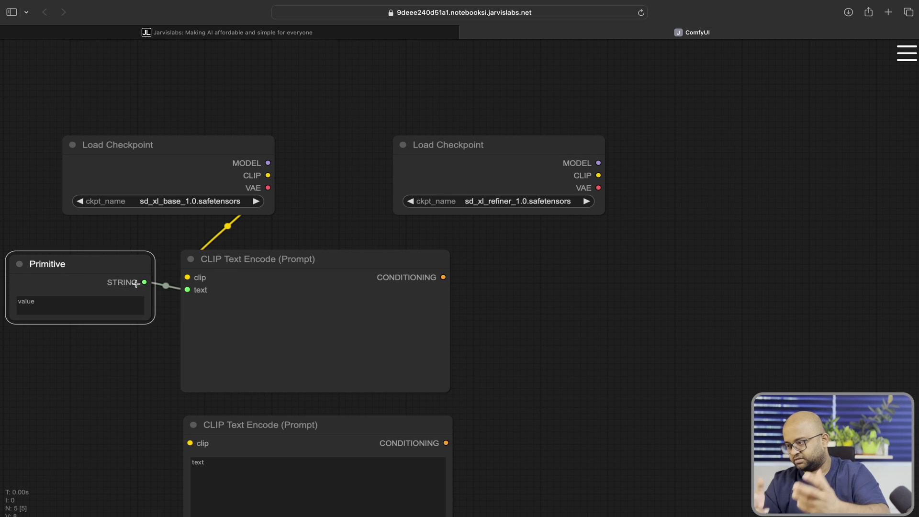
pyautogui.click(37, 306)
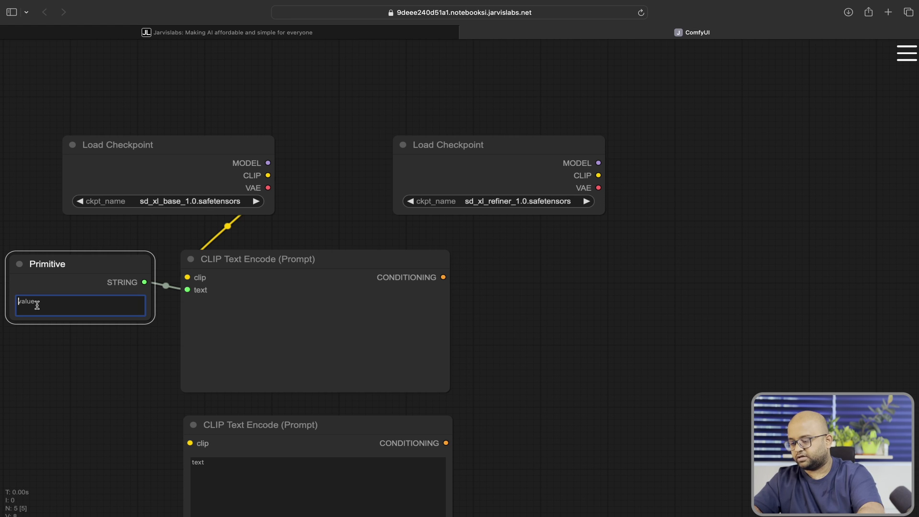
pyautogui.rightClick(43, 264)
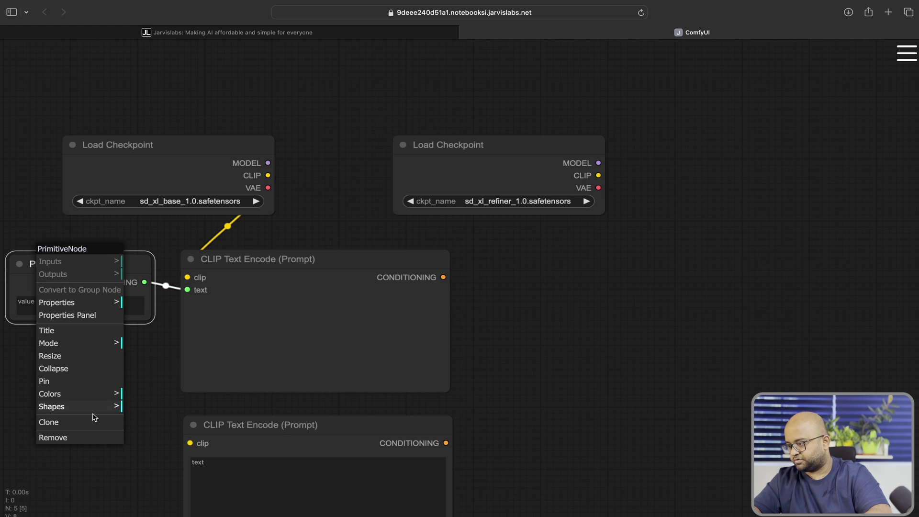
pyautogui.click(81, 331)
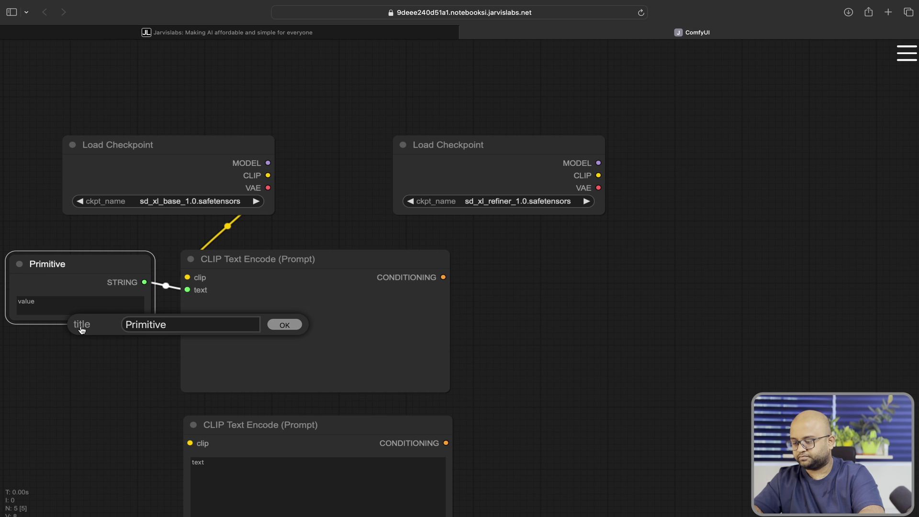
pyautogui.press('super+a')
pyautogui.write('Pos')
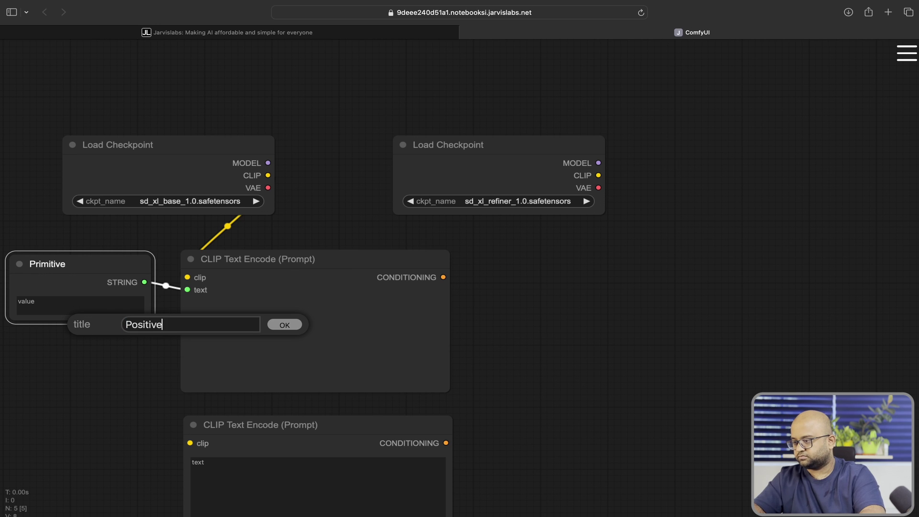
pyautogui.press('Return')
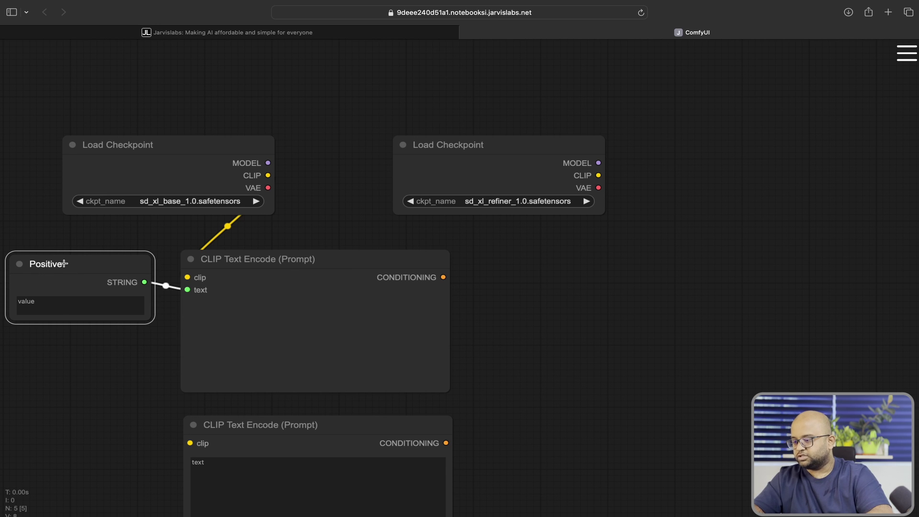
# - Duplicate the Positive node below it and retitle the copy 'Negative'
pyautogui.press('super+v')
pyautogui.moveTo(132, 250)
pyautogui.mouseDown()
pyautogui.moveTo(82, 378)
pyautogui.moveTo(80, 350)
pyautogui.mouseUp()
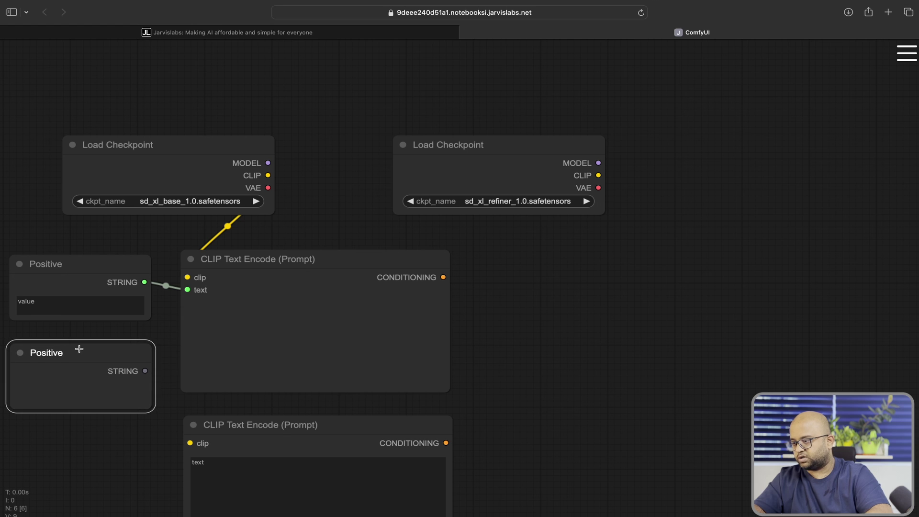
pyautogui.rightClick(47, 353)
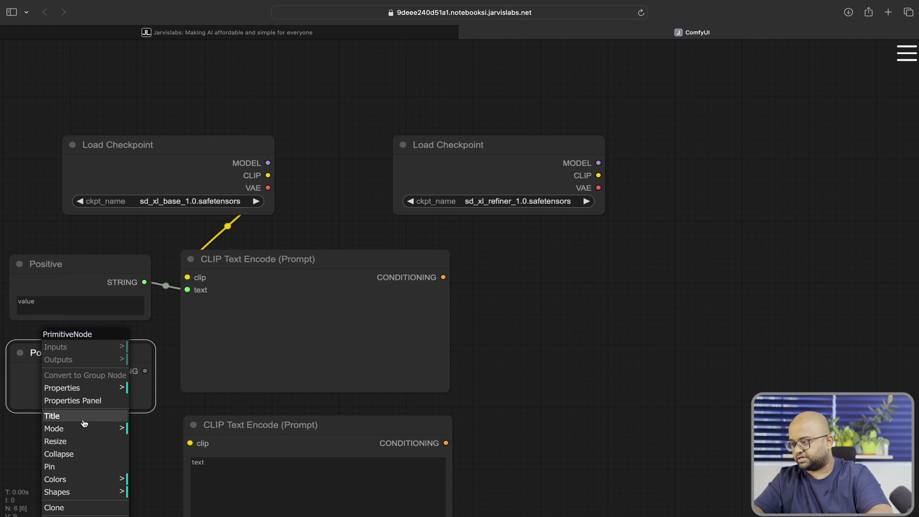
pyautogui.click(83, 417)
pyautogui.press('super+a')
pyautogui.write('Ne')
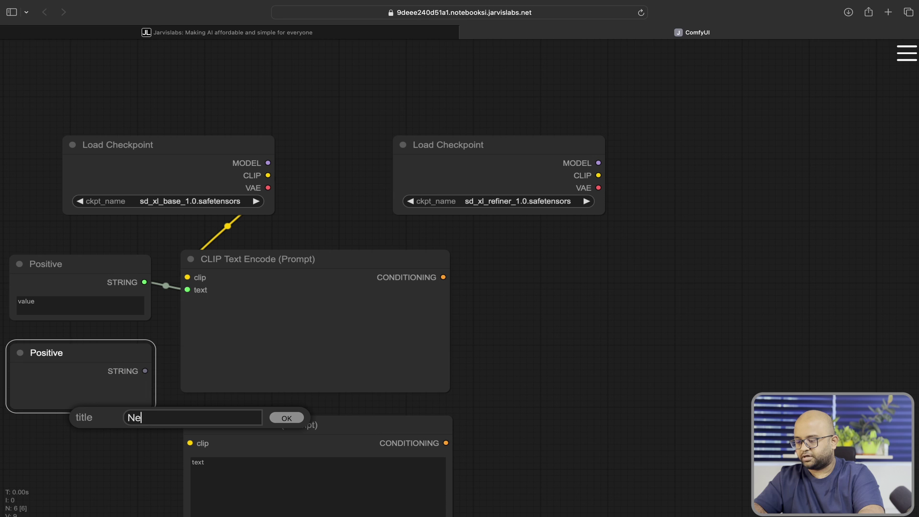
pyautogui.write('gative')
pyautogui.press('Return')
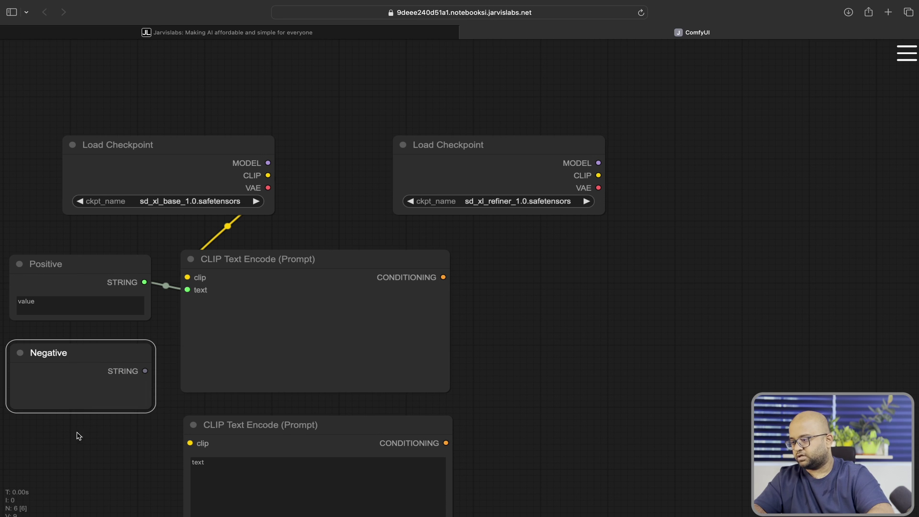
# - Replace the lower encoder with a copy of the upper one, fed by Negative's string
pyautogui.moveTo(144, 371); pyautogui.dragTo(156, 394)
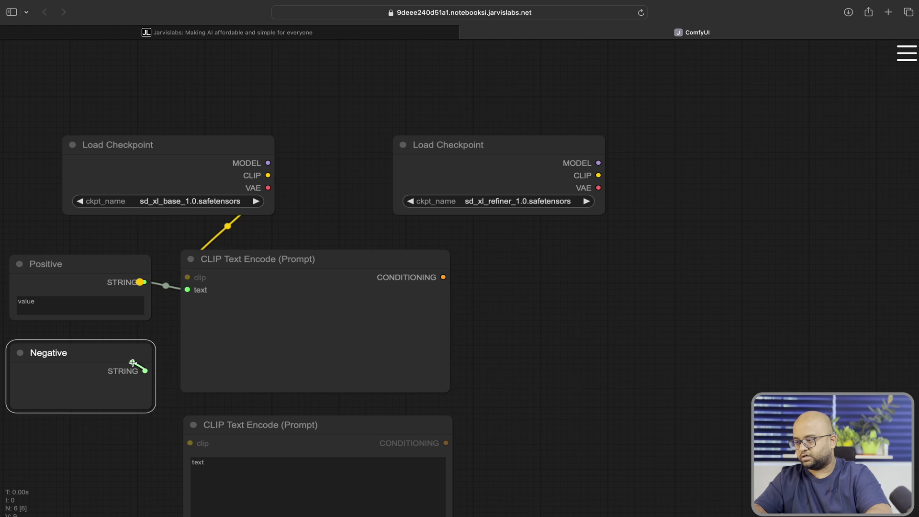
pyautogui.moveTo(132, 363); pyautogui.dragTo(134, 364)
pyautogui.click(242, 424)
pyautogui.press('Delete')
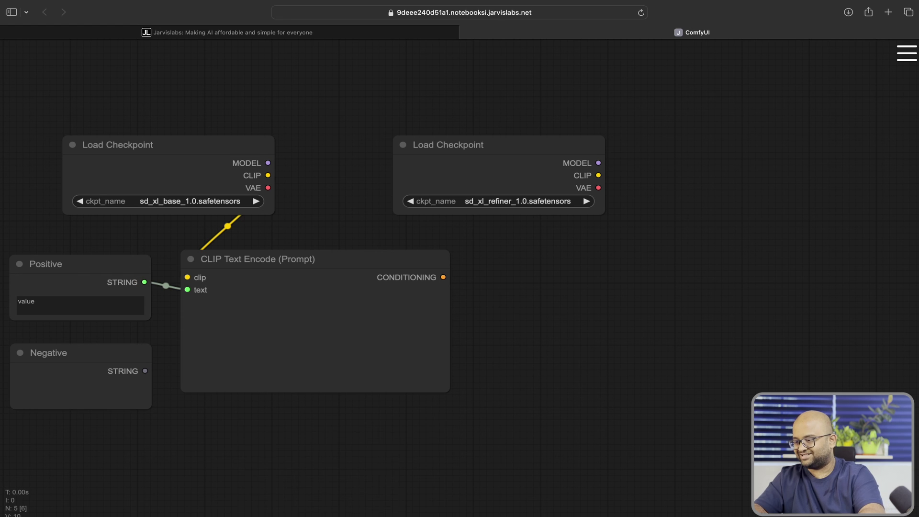
pyautogui.click(313, 257)
pyautogui.hotkey('ctrl', 'c')
pyautogui.hotkey('ctrl', 'v')
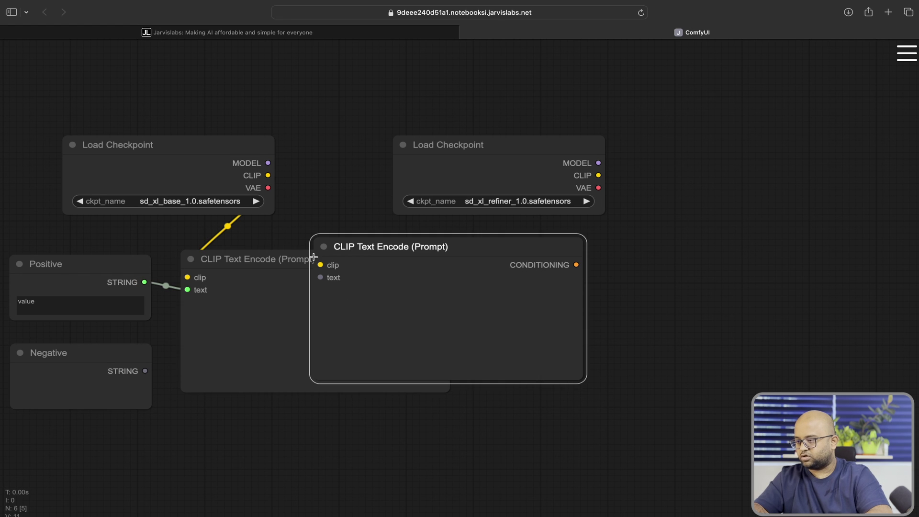
pyautogui.moveTo(146, 371); pyautogui.dragTo(321, 277)
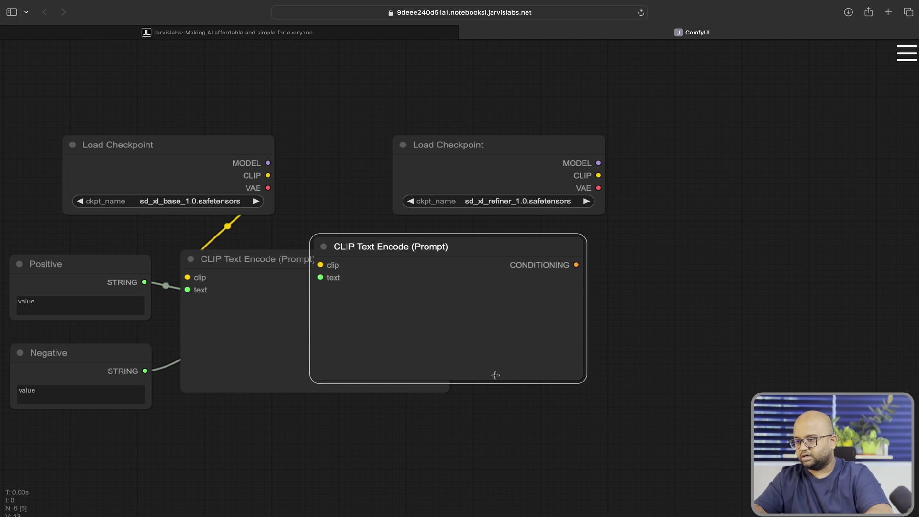
# - Shrink both text encoders and stack them one under the other
pyautogui.moveTo(583, 380); pyautogui.dragTo(439, 286)
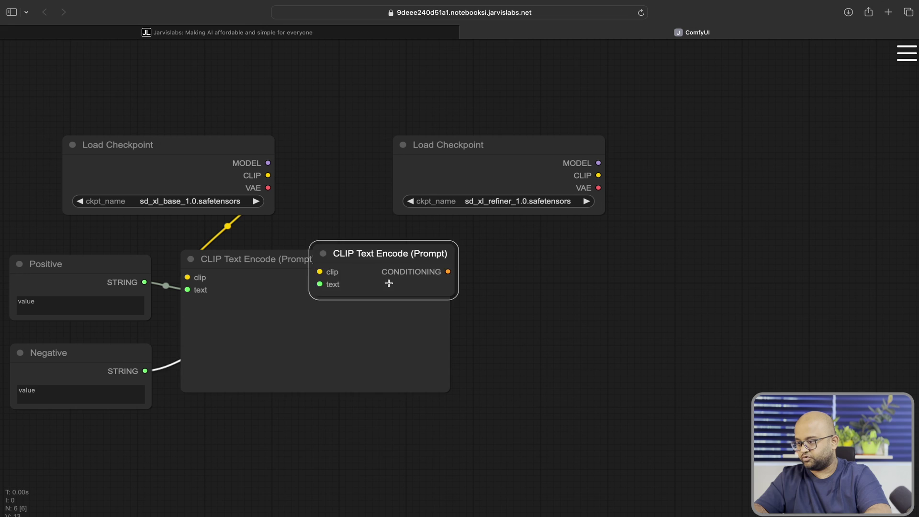
pyautogui.moveTo(395, 249); pyautogui.dragTo(268, 427)
pyautogui.click(270, 373)
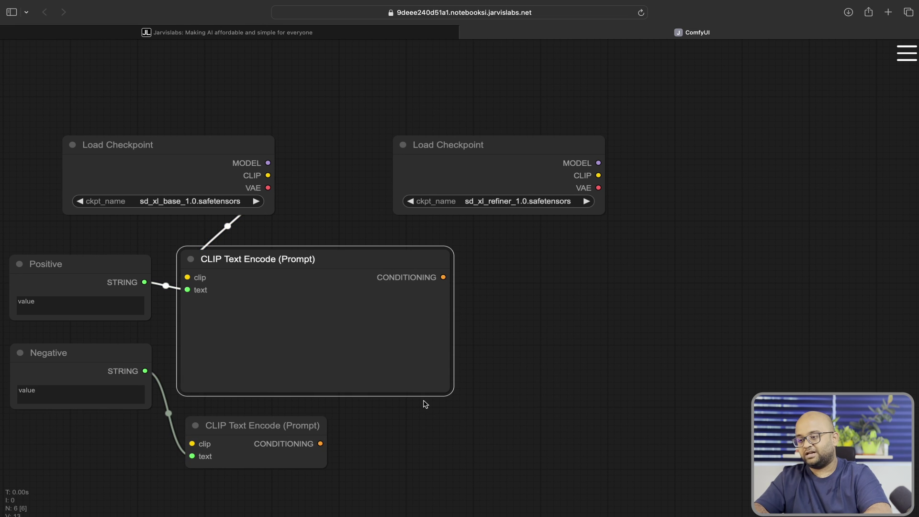
pyautogui.moveTo(448, 393); pyautogui.dragTo(315, 287)
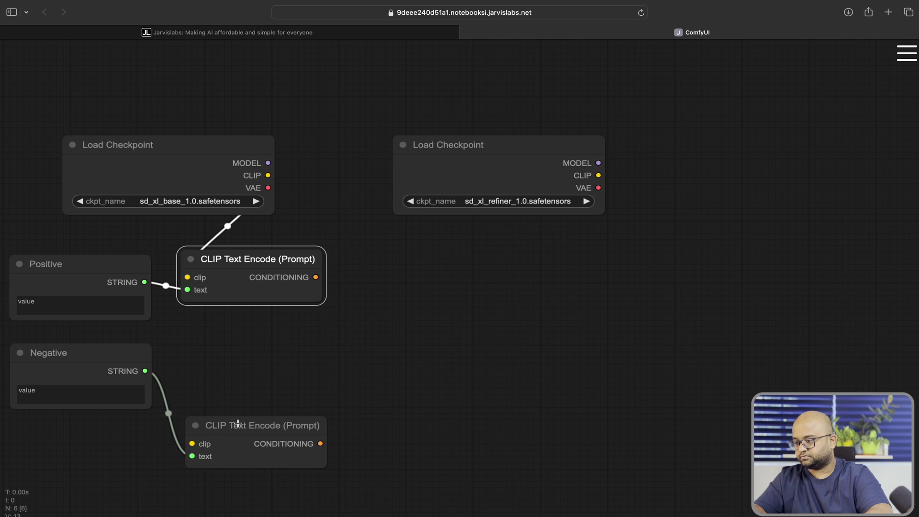
pyautogui.moveTo(238, 425); pyautogui.dragTo(236, 325)
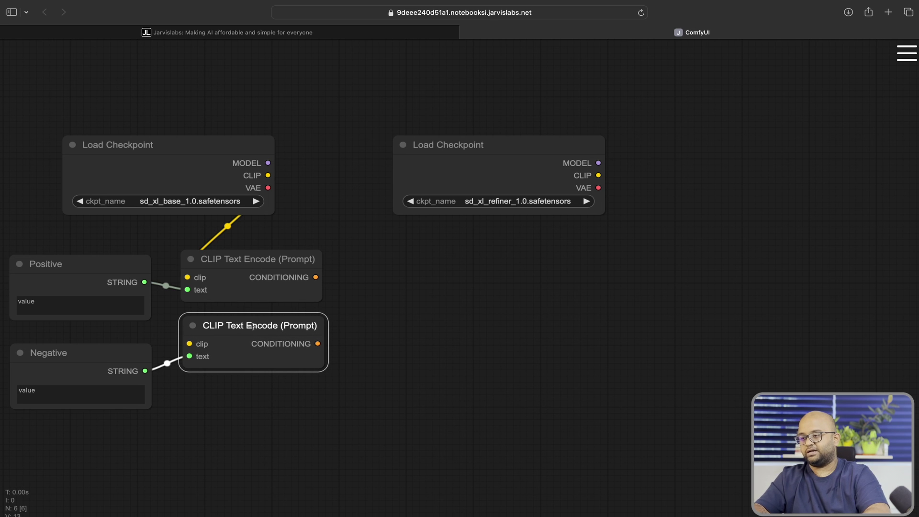
# - Duplicate the encoder pair and place the copies near the refiner checkpoint
pyautogui.moveTo(76, 262); pyautogui.dragTo(75, 263)
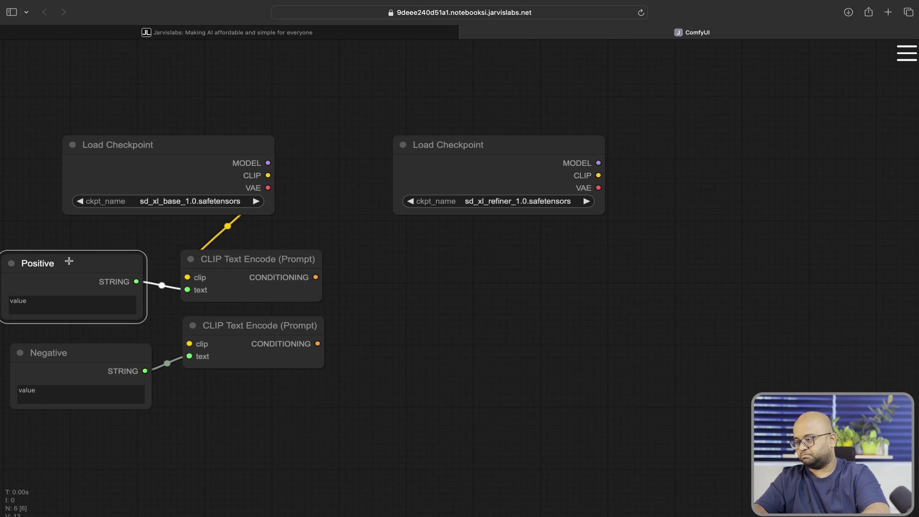
pyautogui.click(54, 307)
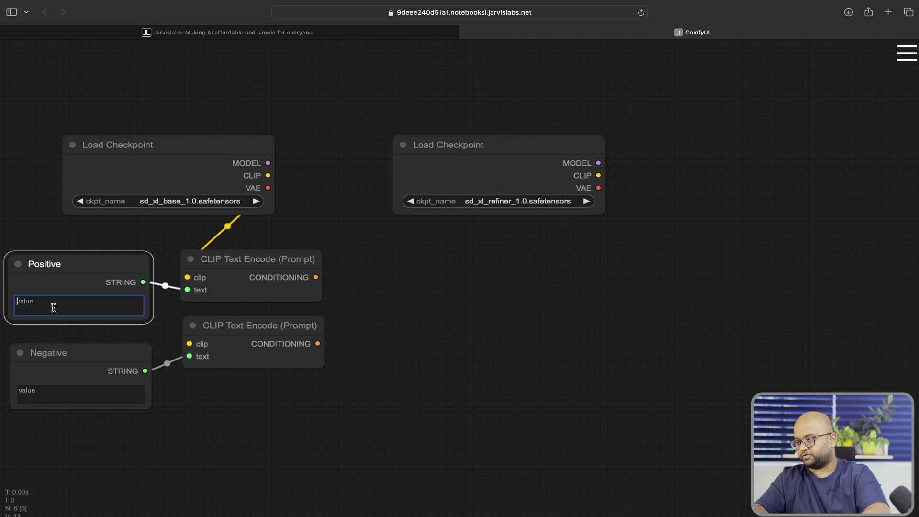
pyautogui.click(48, 388)
pyautogui.click(270, 258)
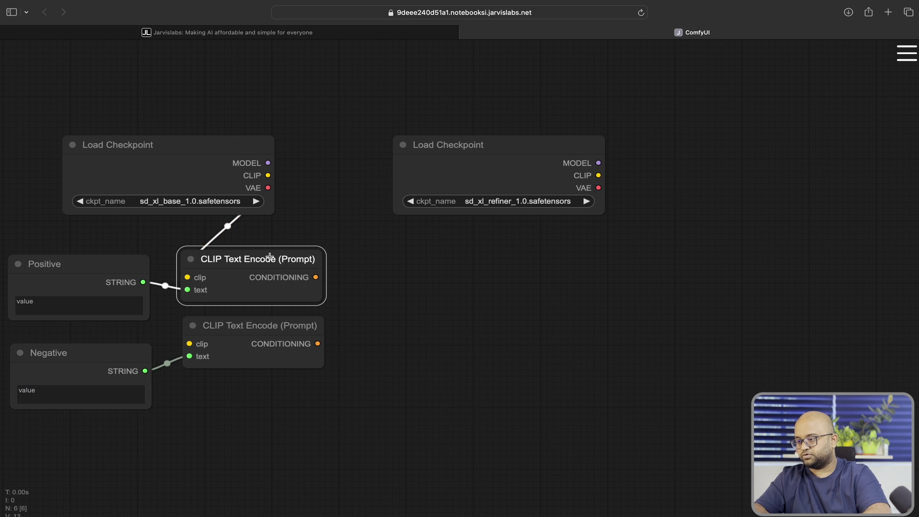
pyautogui.keyDown('shift'); pyautogui.click(243, 327); pyautogui.keyUp('shift')
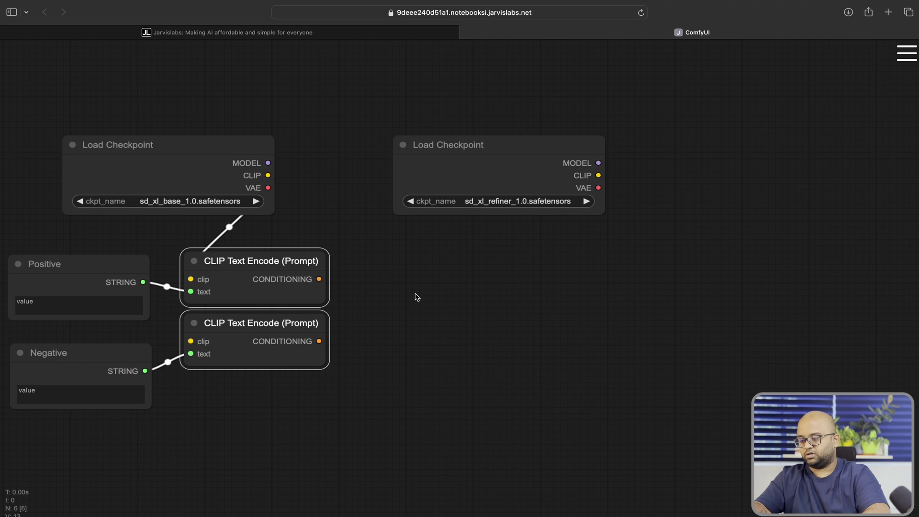
pyautogui.hotkey('ctrl', 'v')
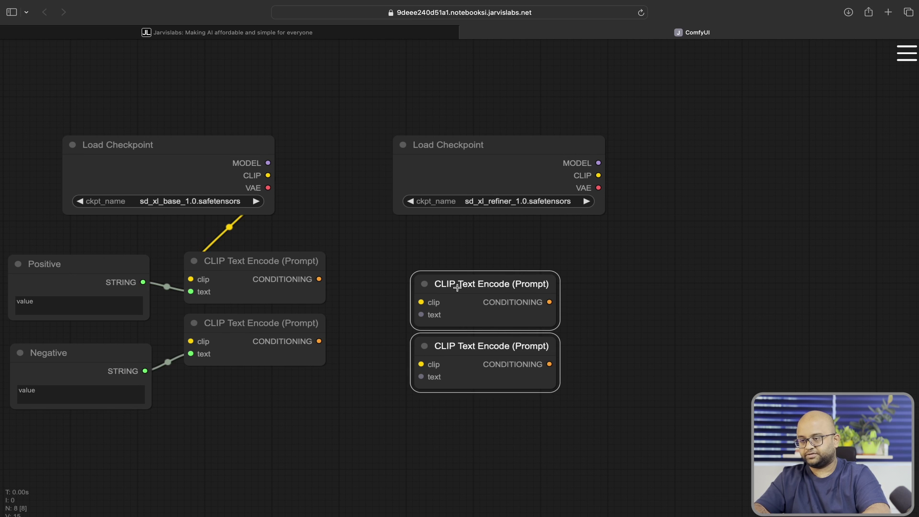
pyautogui.moveTo(457, 287); pyautogui.dragTo(371, 84)
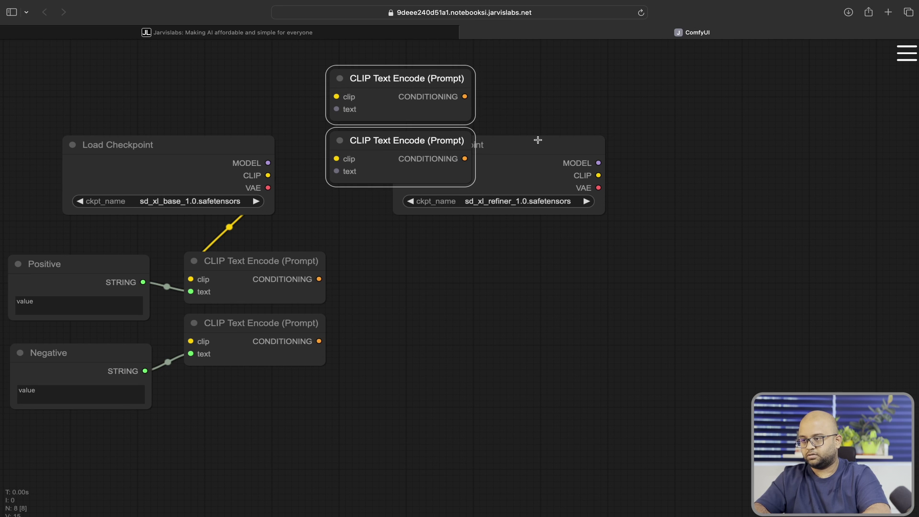
# - Wire Positive and Negative strings to the copied encoders, and base CLIP to the negative encoder
pyautogui.moveTo(538, 140); pyautogui.dragTo(663, 139)
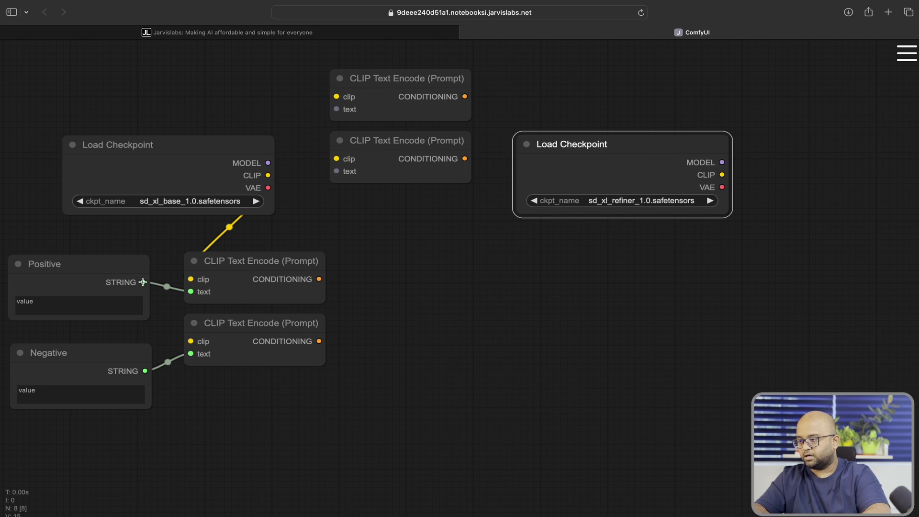
pyautogui.moveTo(142, 283); pyautogui.dragTo(336, 110)
pyautogui.moveTo(144, 372); pyautogui.dragTo(336, 171)
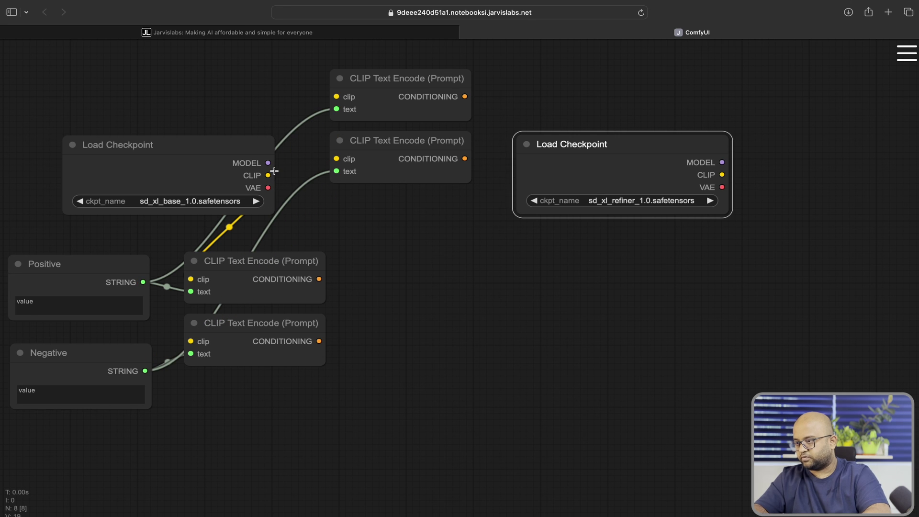
pyautogui.moveTo(270, 175); pyautogui.dragTo(190, 342)
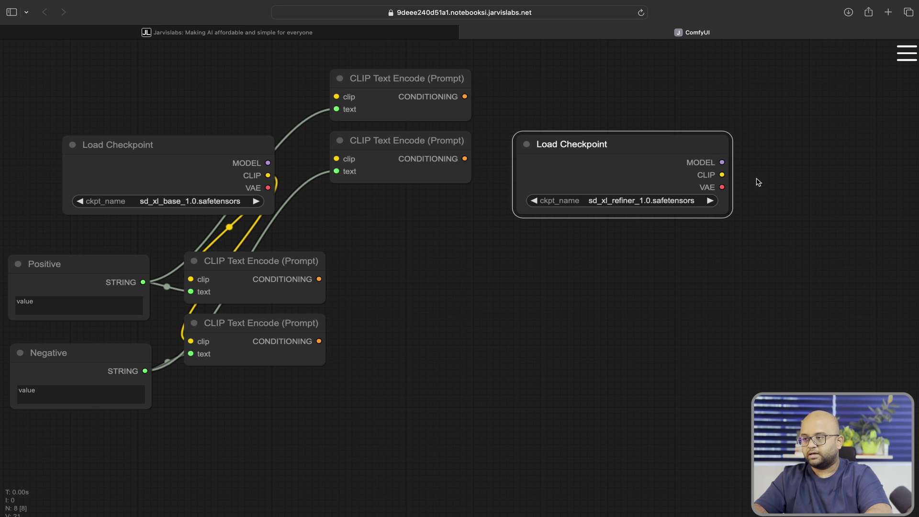
# - Place the copied encoders right of the refiner and feed both its CLIP output
pyautogui.moveTo(428, 81)
pyautogui.mouseDown()
pyautogui.moveTo(841, 166)
pyautogui.moveTo(868, 142)
pyautogui.mouseUp()
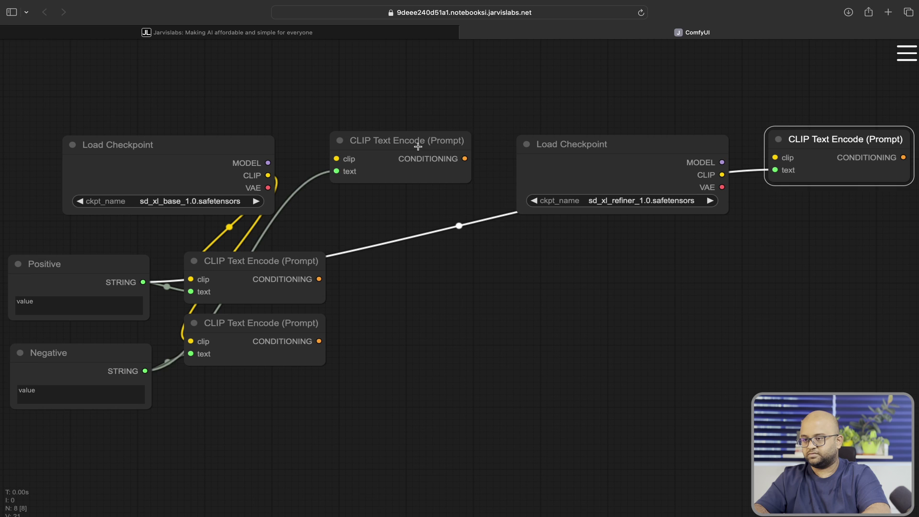
pyautogui.moveTo(419, 146)
pyautogui.mouseDown()
pyautogui.moveTo(813, 213)
pyautogui.moveTo(861, 211)
pyautogui.mouseUp()
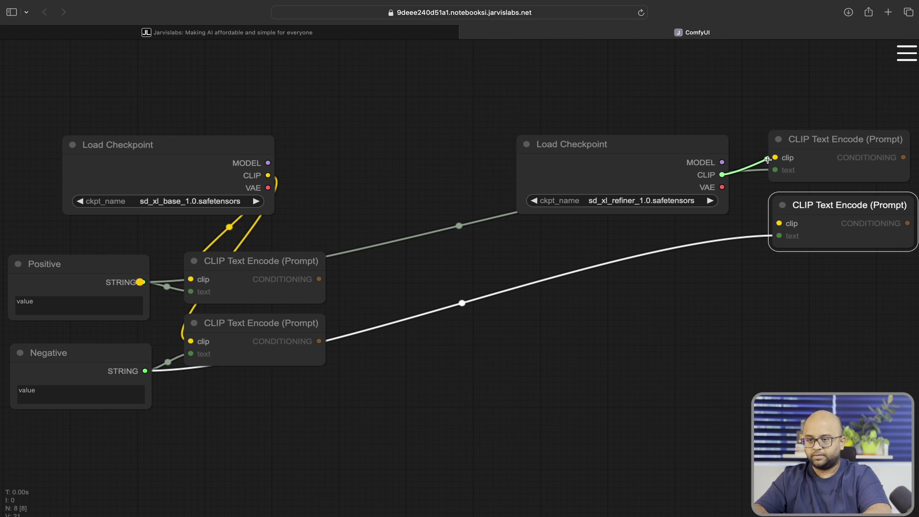
pyautogui.moveTo(723, 174); pyautogui.dragTo(775, 157)
pyautogui.moveTo(722, 176); pyautogui.dragTo(778, 224)
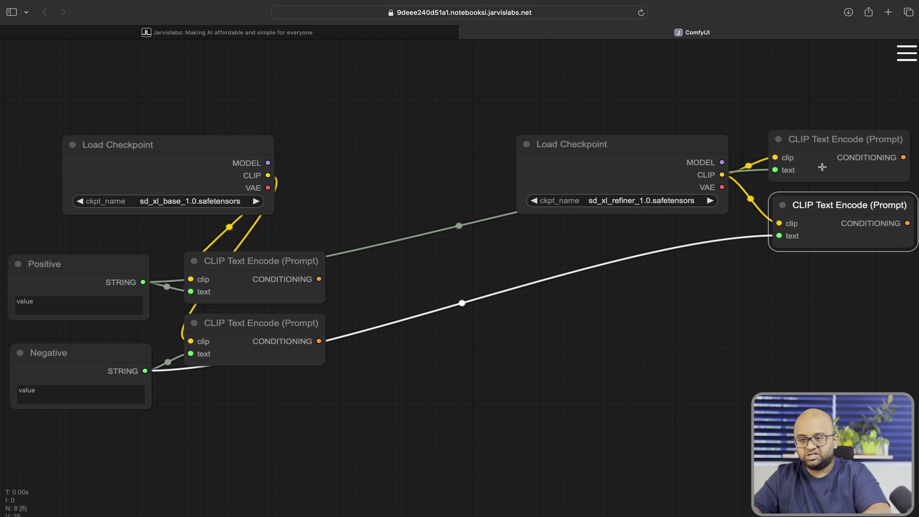
pyautogui.moveTo(642, 139); pyautogui.dragTo(643, 64)
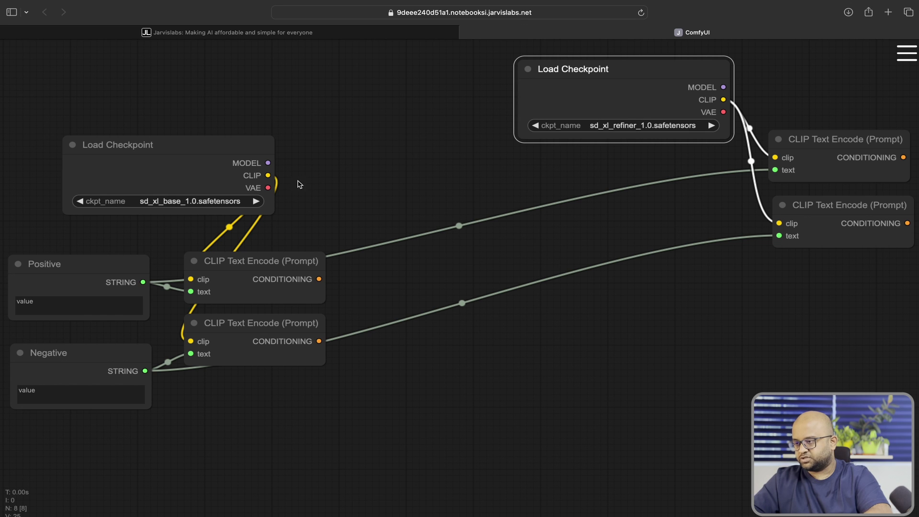
# - Add a KSampler (Advanced) on the base MODEL output and another on the refiner MODEL output
pyautogui.moveTo(269, 164)
pyautogui.mouseDown()
pyautogui.moveTo(447, 330)
pyautogui.moveTo(447, 320)
pyautogui.mouseUp()
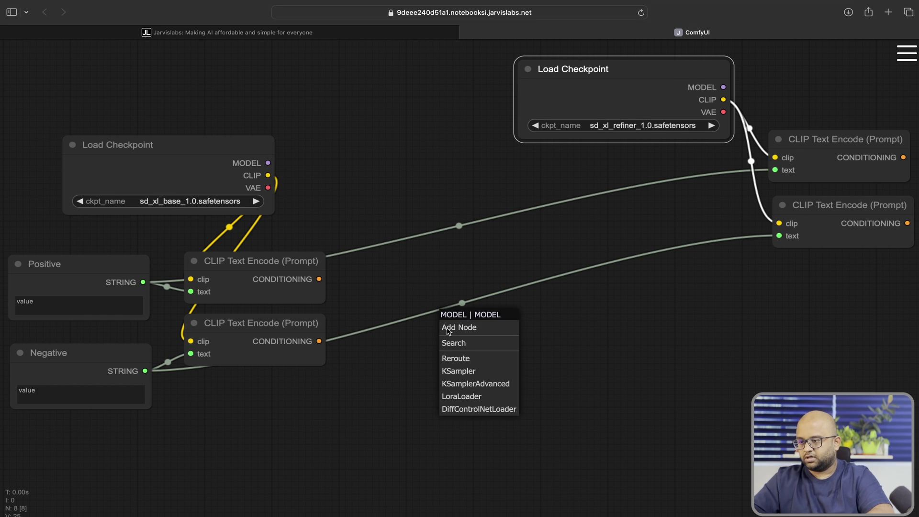
pyautogui.click(485, 384)
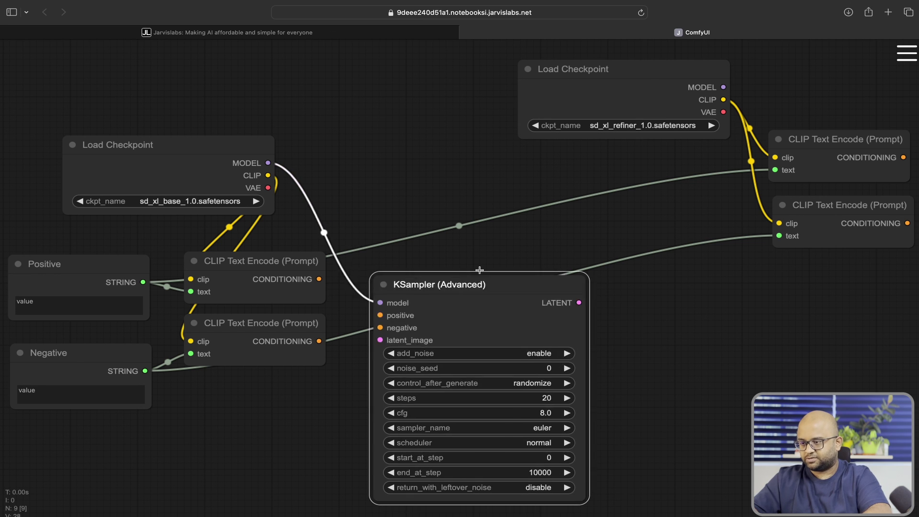
pyautogui.moveTo(573, 319); pyautogui.dragTo(480, 255)
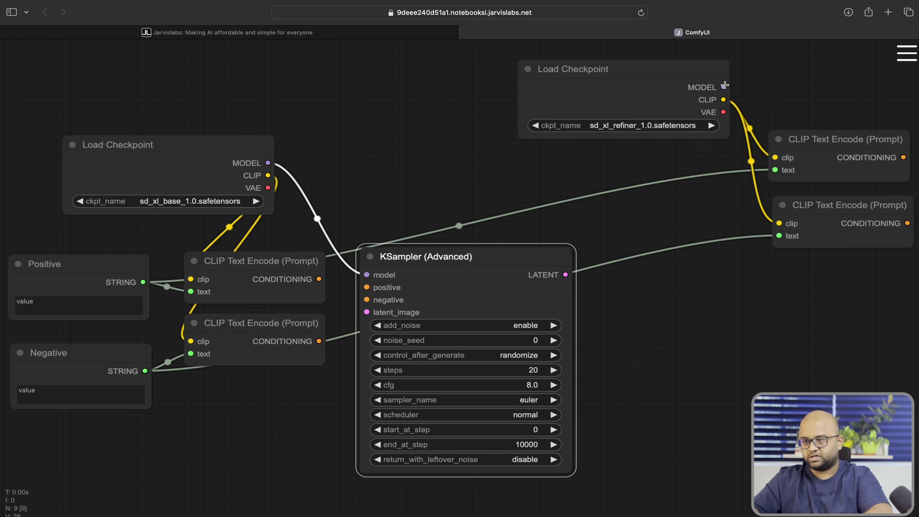
pyautogui.moveTo(725, 87)
pyautogui.mouseDown()
pyautogui.moveTo(764, 280)
pyautogui.moveTo(764, 267)
pyautogui.mouseUp()
pyautogui.click(790, 333)
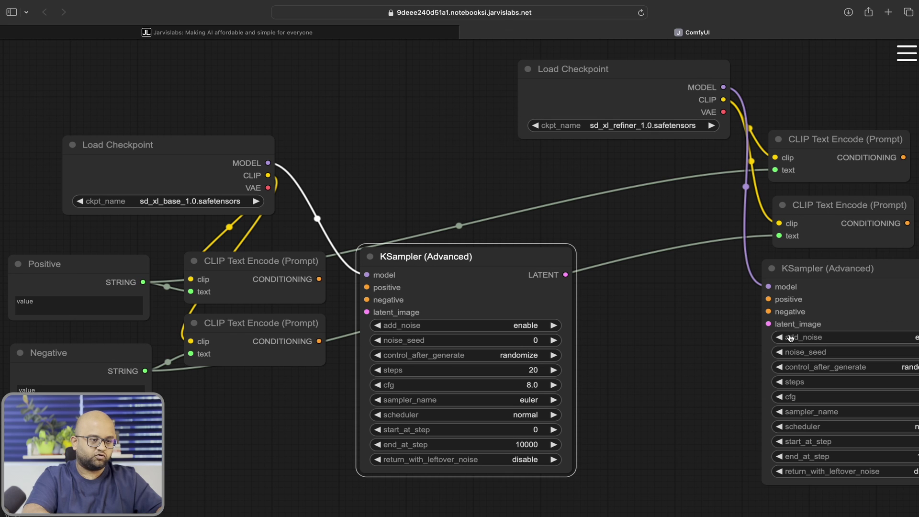
pyautogui.moveTo(826, 270); pyautogui.dragTo(766, 256)
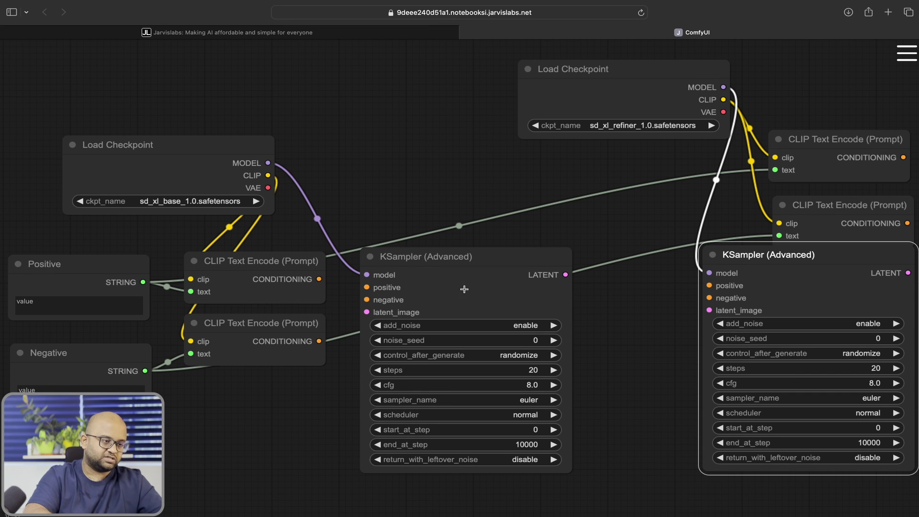
# - Set the base sampler's steps to 25
pyautogui.click(471, 255)
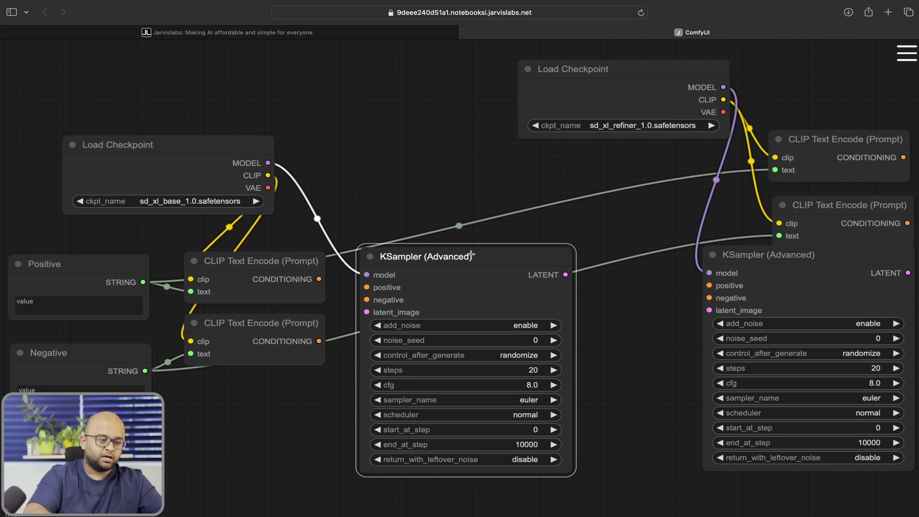
pyautogui.click(536, 370)
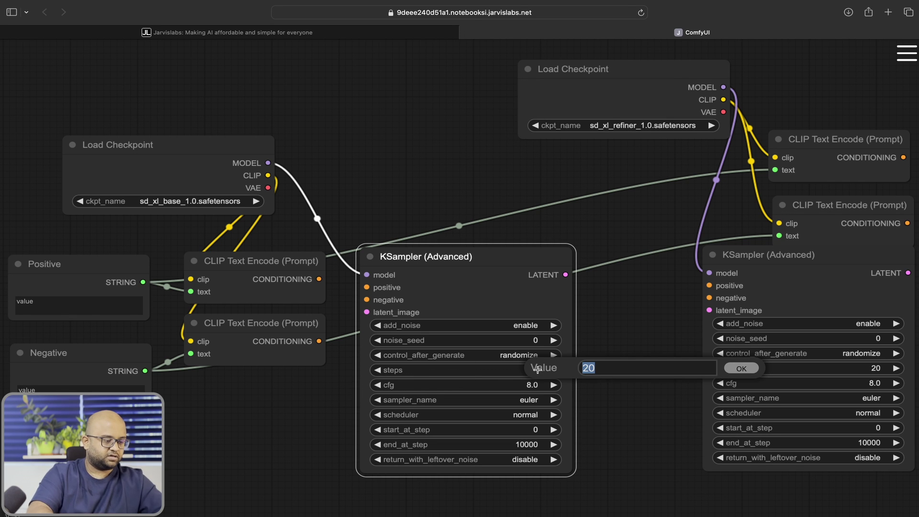
pyautogui.write('25')
pyautogui.press('Return')
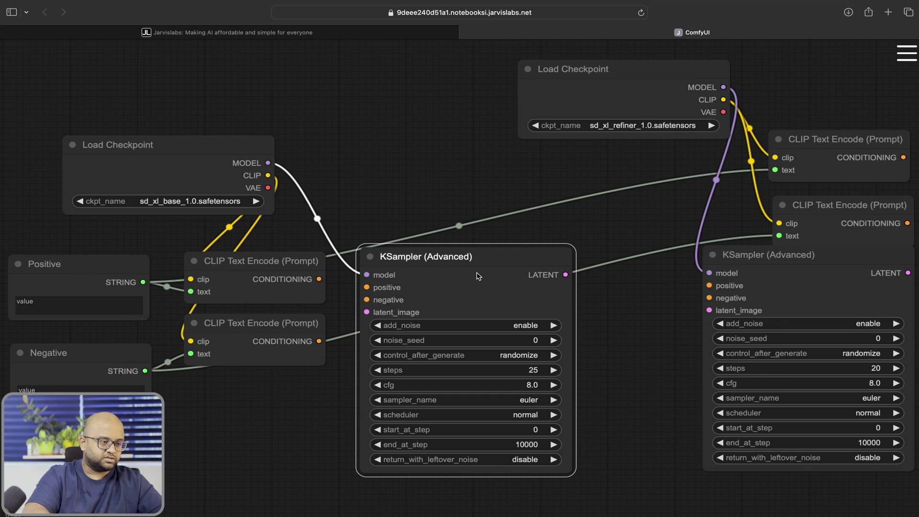
# - Convert the base sampler's steps and end_at_step widgets into input sockets
pyautogui.rightClick(485, 275)
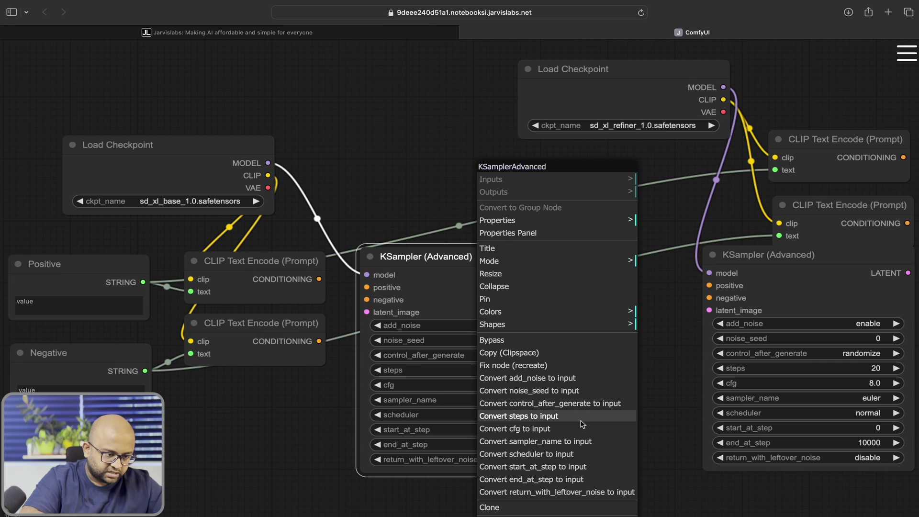
pyautogui.click(583, 421)
pyautogui.rightClick(499, 301)
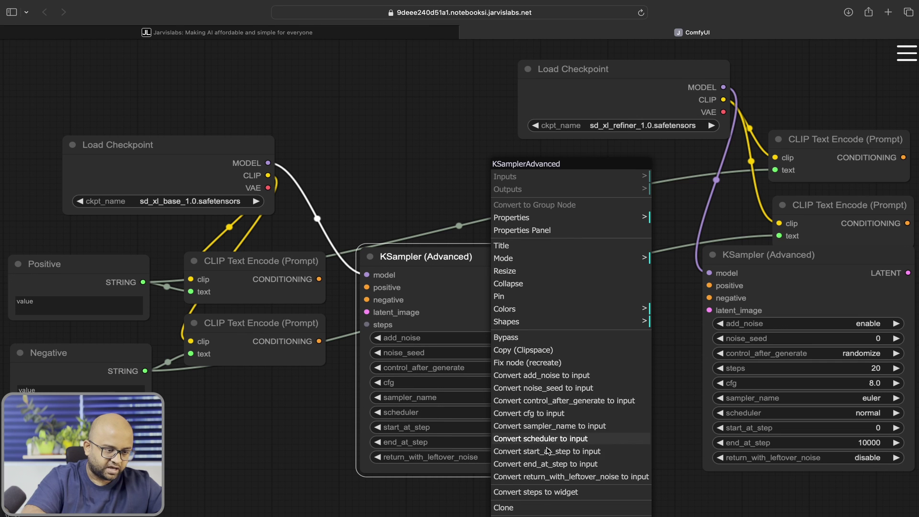
pyautogui.click(560, 465)
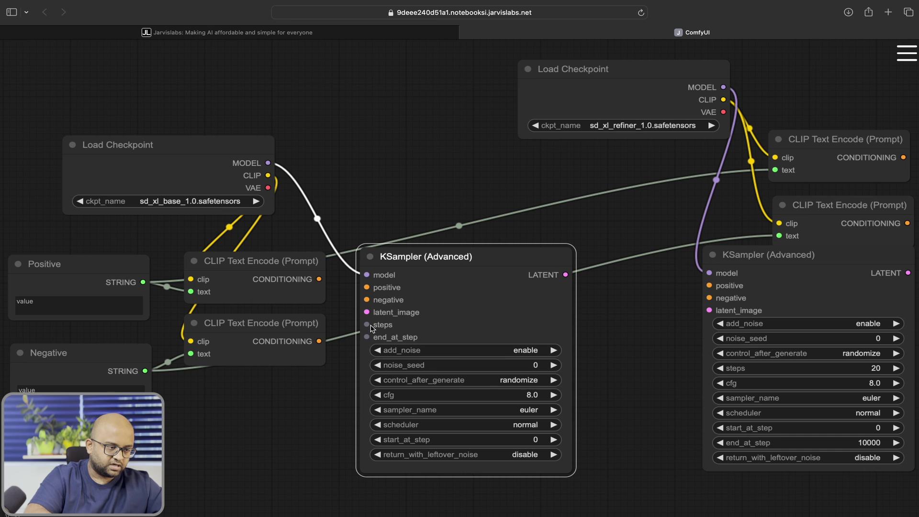
pyautogui.moveTo(395, 516)
pyautogui.mouseDown()
pyautogui.moveTo(376, 429)
pyautogui.moveTo(460, 400)
pyautogui.moveTo(266, 446)
pyautogui.mouseUp()
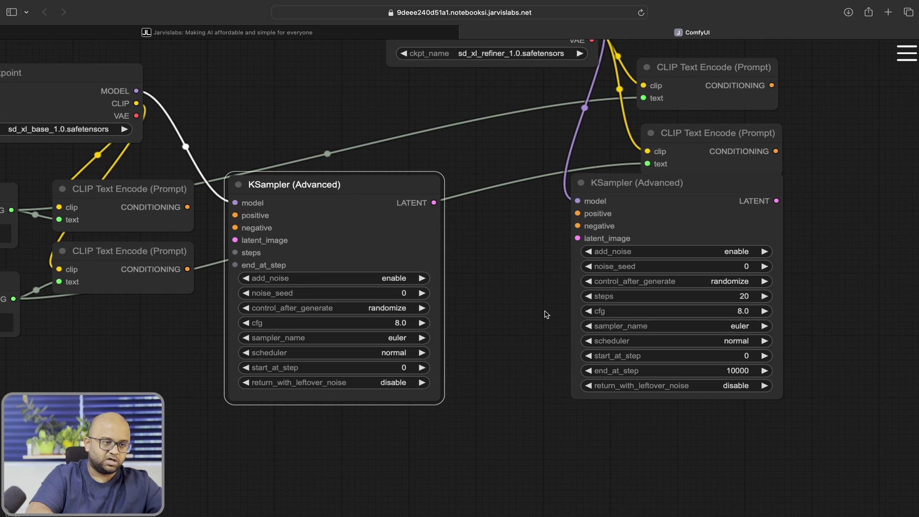
pyautogui.moveTo(468, 355); pyautogui.dragTo(484, 323)
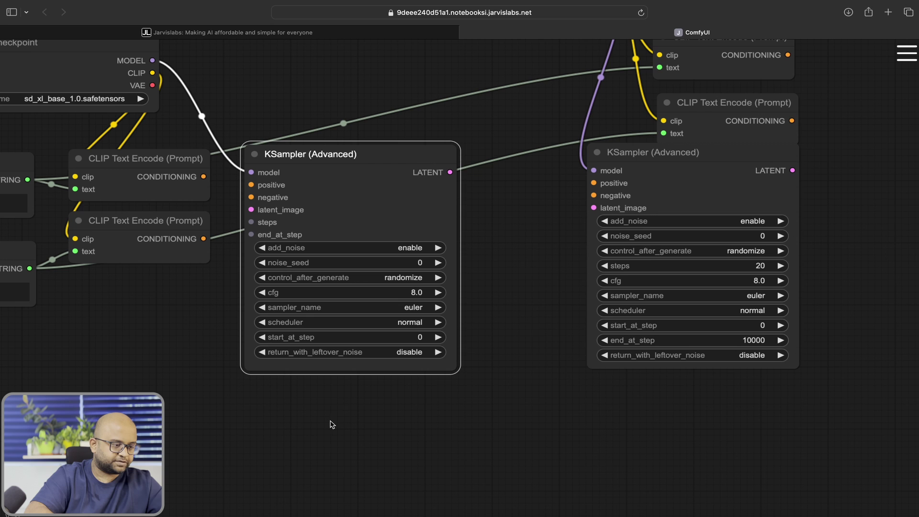
# - Wire one Primitive node to the base sampler's steps and a copy to end_at_step
pyautogui.doubleClick(293, 425)
pyautogui.write('p')
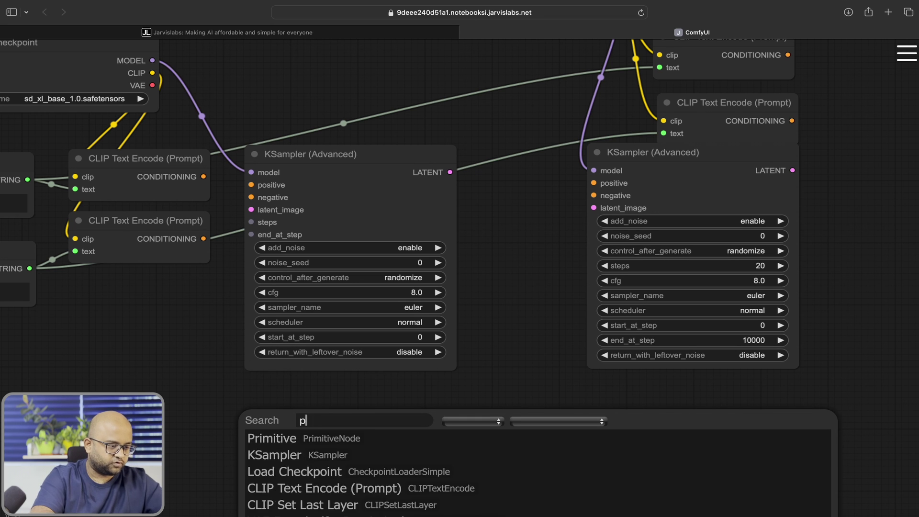
pyautogui.write('ri')
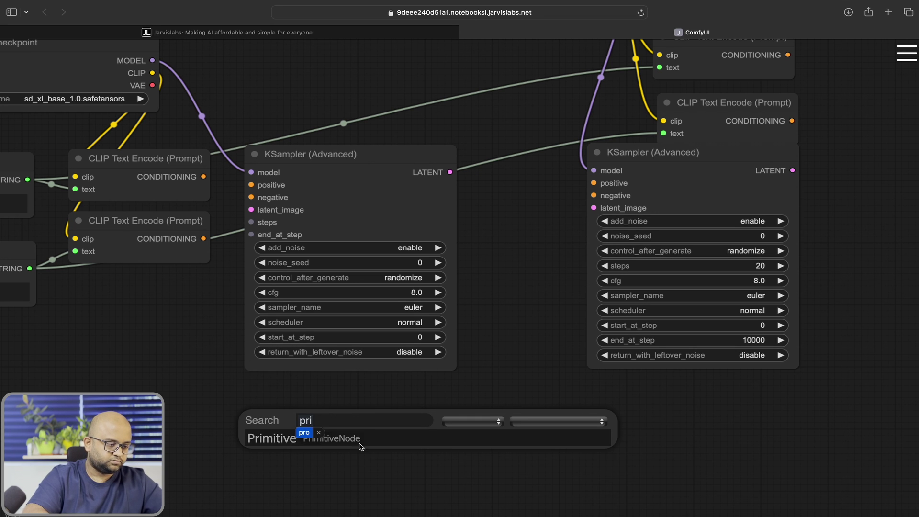
pyautogui.click(360, 444)
pyautogui.moveTo(302, 416); pyautogui.dragTo(247, 428)
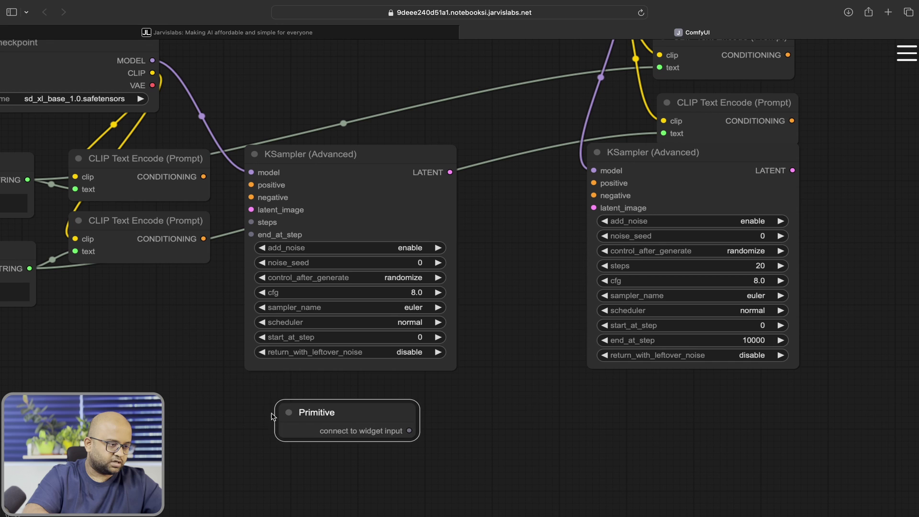
pyautogui.moveTo(251, 223)
pyautogui.mouseDown()
pyautogui.moveTo(372, 445)
pyautogui.moveTo(303, 436)
pyautogui.mouseUp()
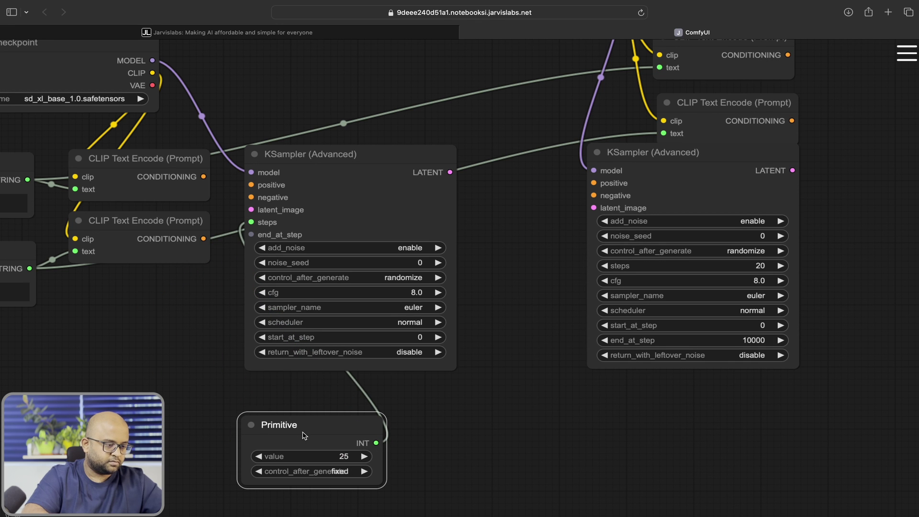
pyautogui.hotkey('ctrl', 'v')
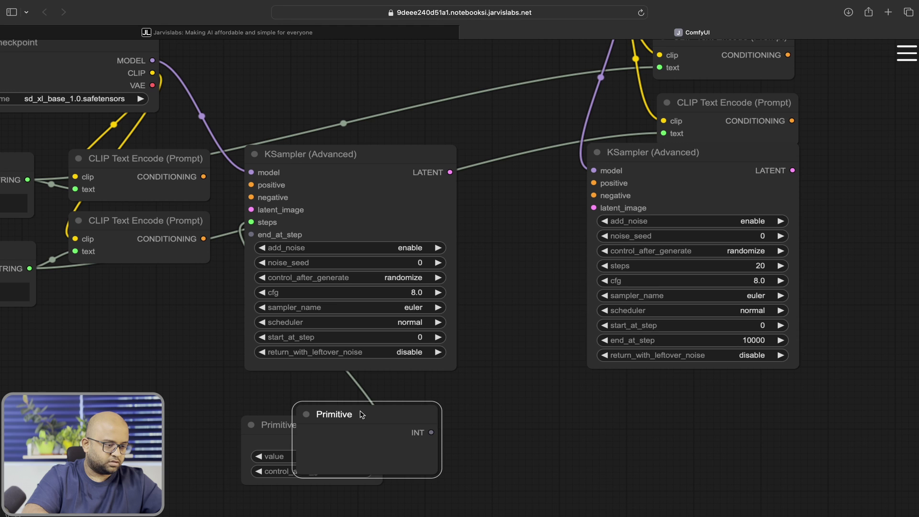
pyautogui.moveTo(362, 415); pyautogui.dragTo(309, 505)
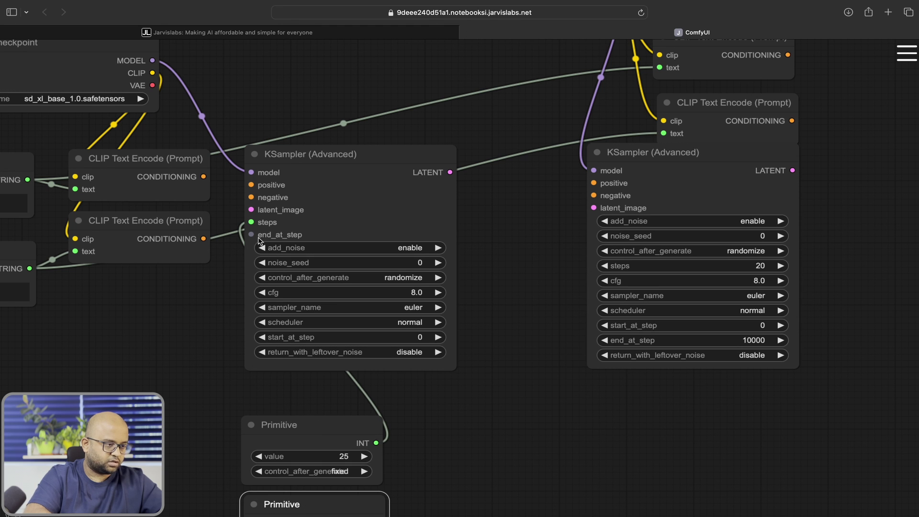
pyautogui.moveTo(252, 235); pyautogui.dragTo(384, 509)
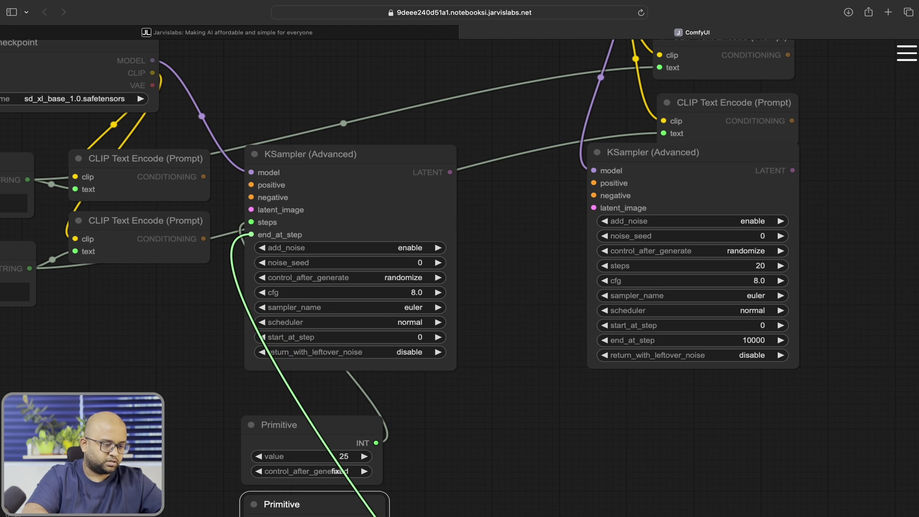
pyautogui.click(349, 404)
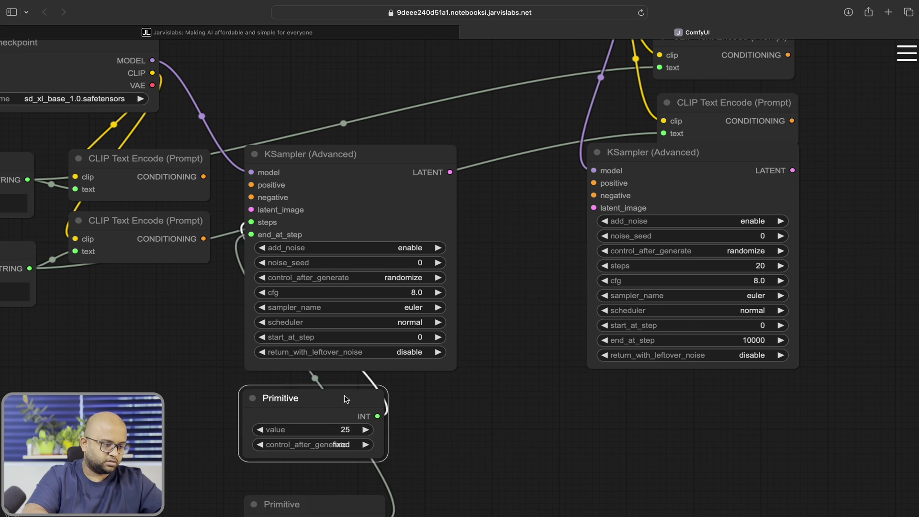
# - Retitle the two Primitive nodes 'Steps' and 'End steps'
pyautogui.moveTo(345, 398); pyautogui.dragTo(225, 403)
pyautogui.click(224, 403)
pyautogui.rightClick(228, 405)
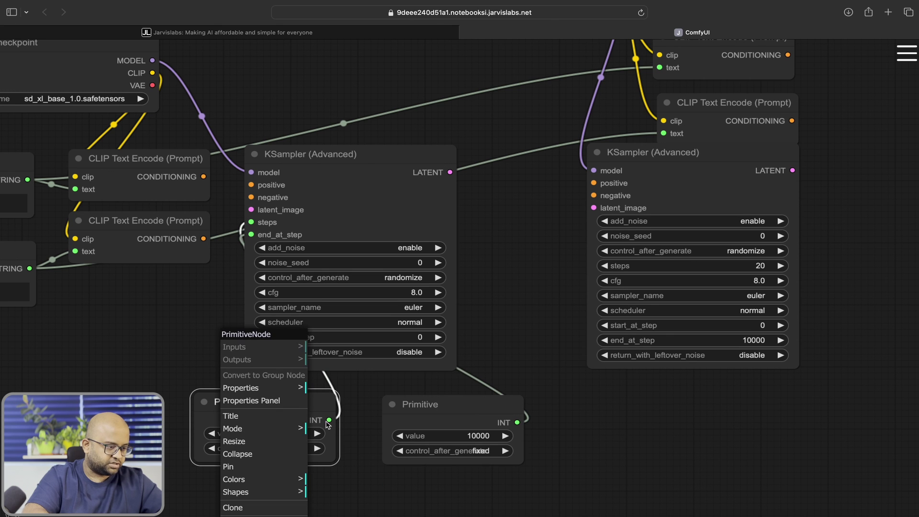
pyautogui.click(258, 417)
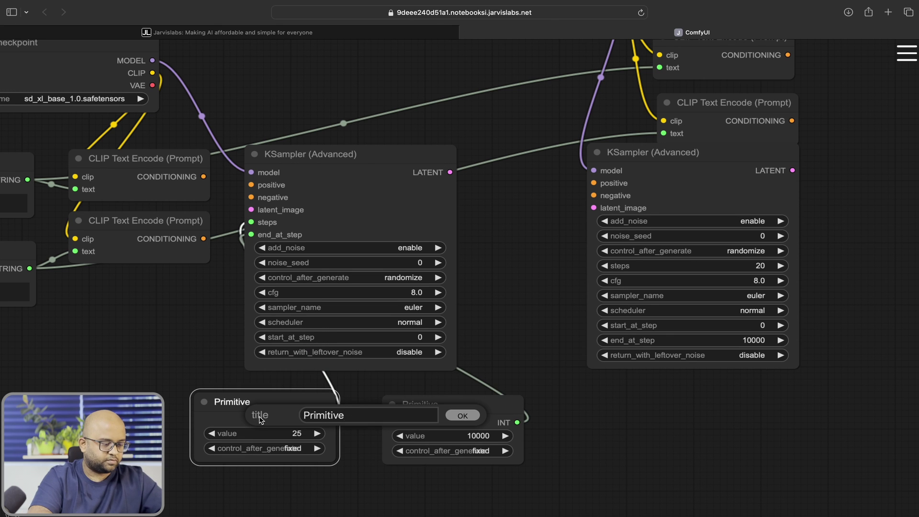
pyautogui.press('super+a')
pyautogui.write('STEP')
pyautogui.press('BackSpace')
pyautogui.press('BackSpace')
pyautogui.press('BackSpace')
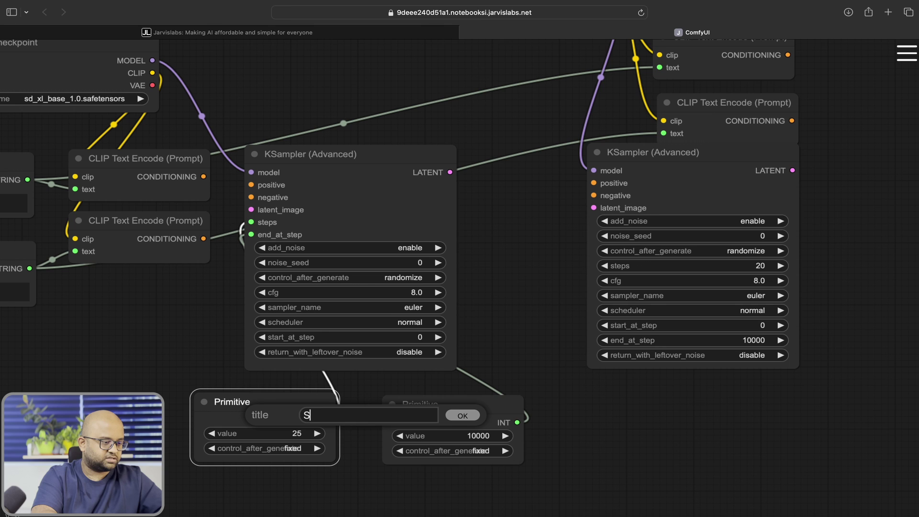
pyautogui.write('teps')
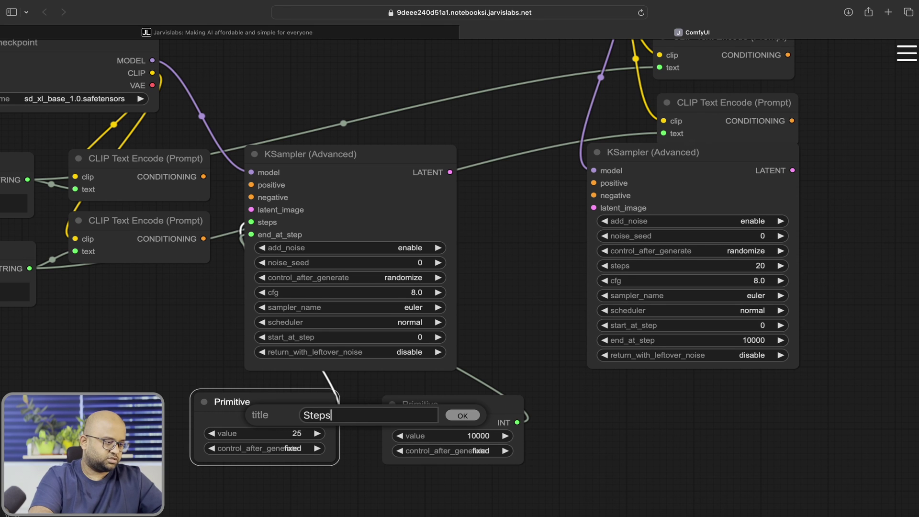
pyautogui.press('Return')
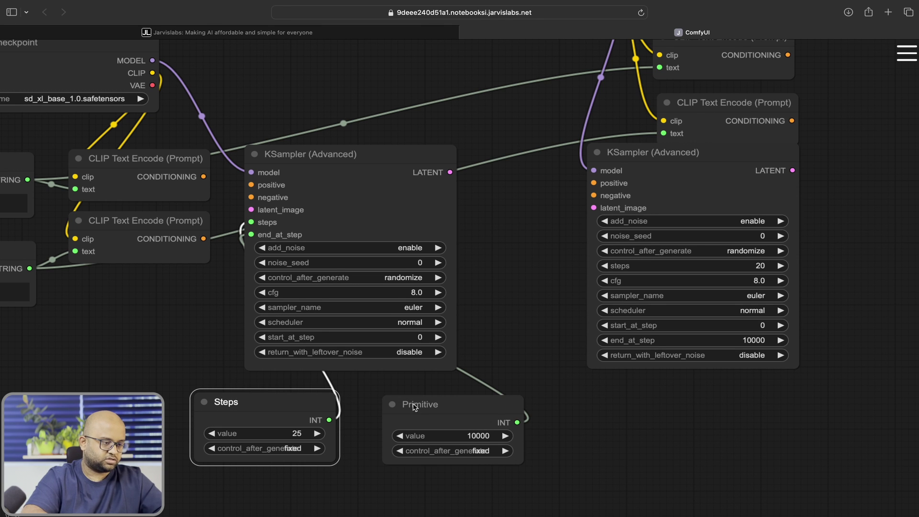
pyautogui.click(414, 408)
pyautogui.rightClick(416, 407)
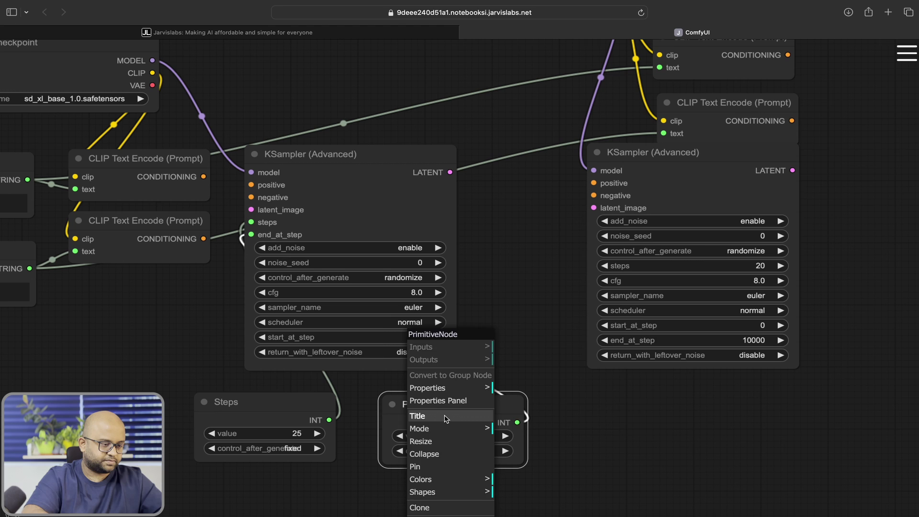
pyautogui.click(446, 419)
pyautogui.hotkey('ctrl', 'a')
pyautogui.write('E')
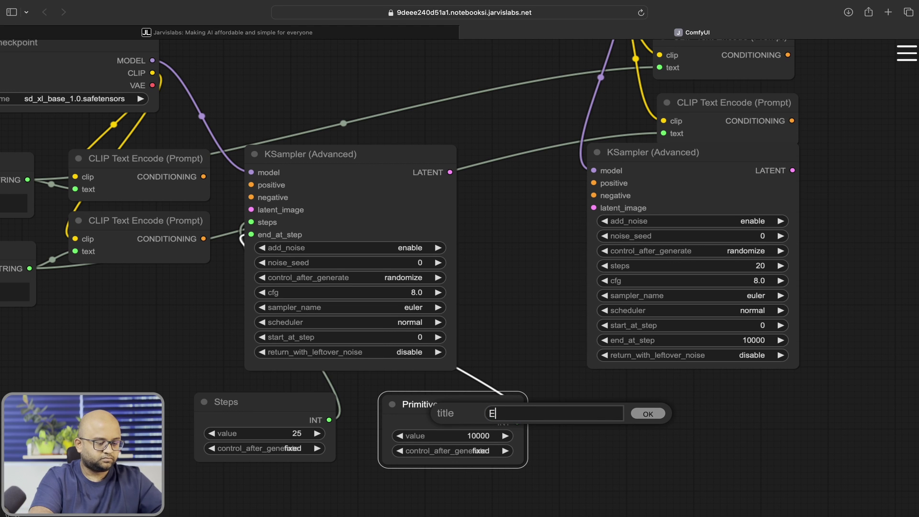
pyautogui.write('nd steps')
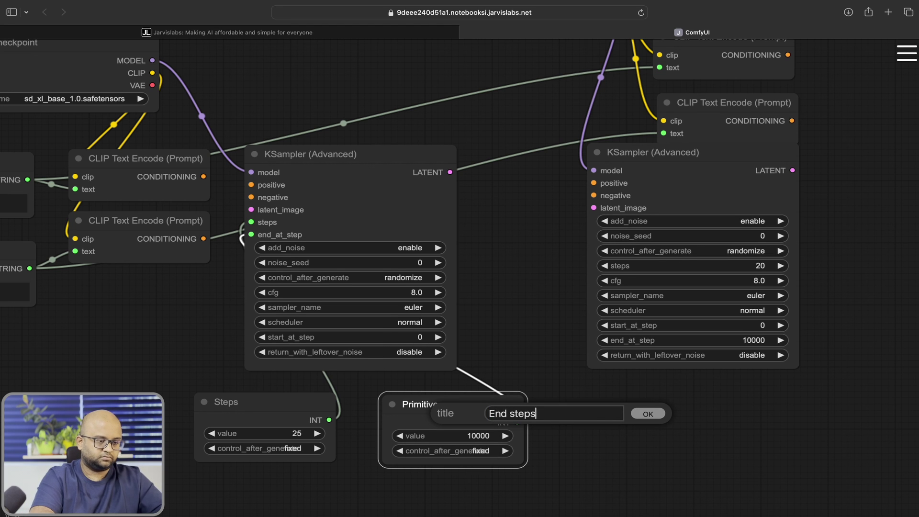
pyautogui.press('Return')
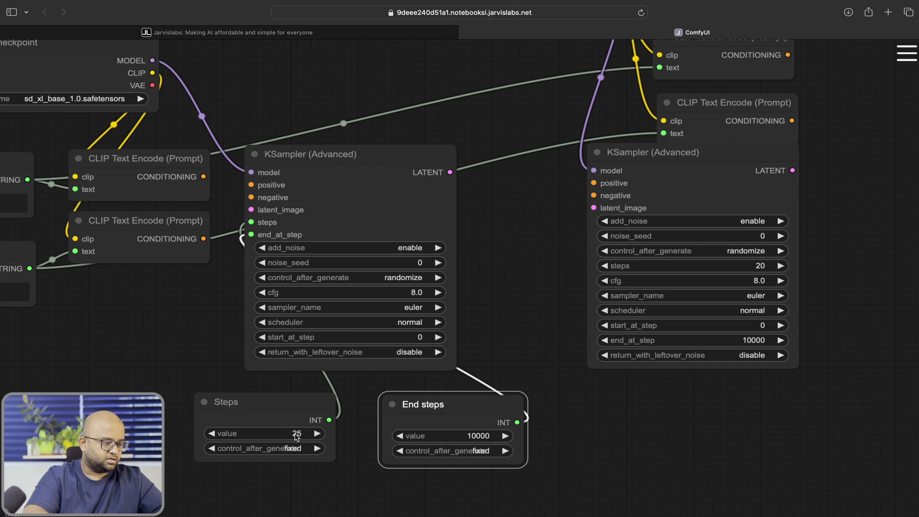
# - Keep Steps at 25 and set End steps to 20
pyautogui.click(296, 433)
pyautogui.click(301, 482)
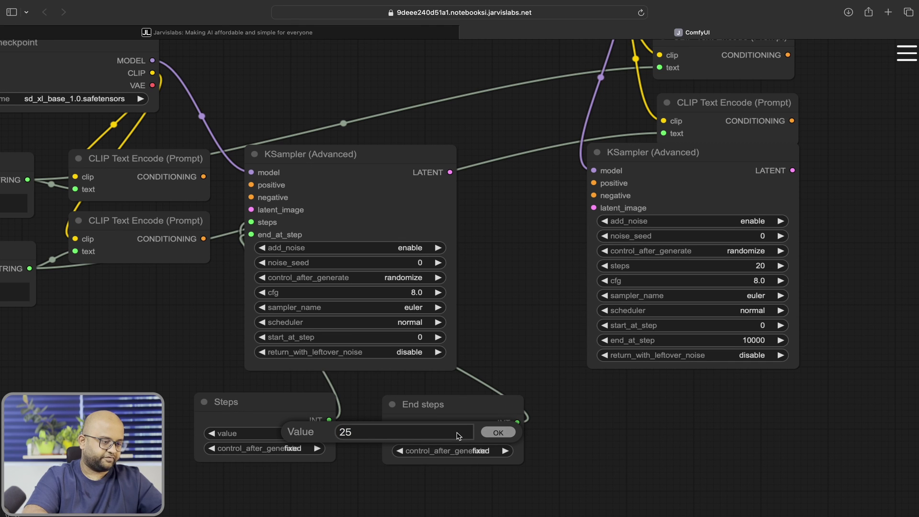
pyautogui.click(497, 433)
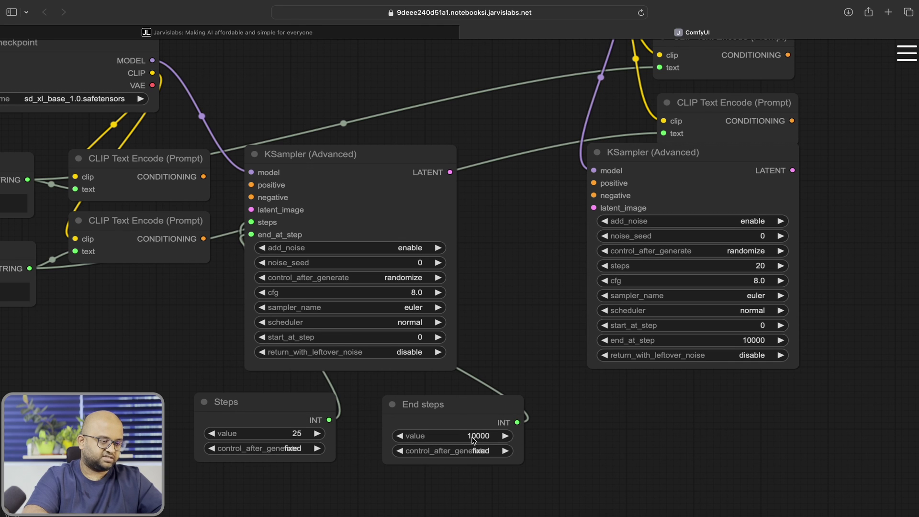
pyautogui.click(473, 436)
pyautogui.write('20')
pyautogui.press('Return')
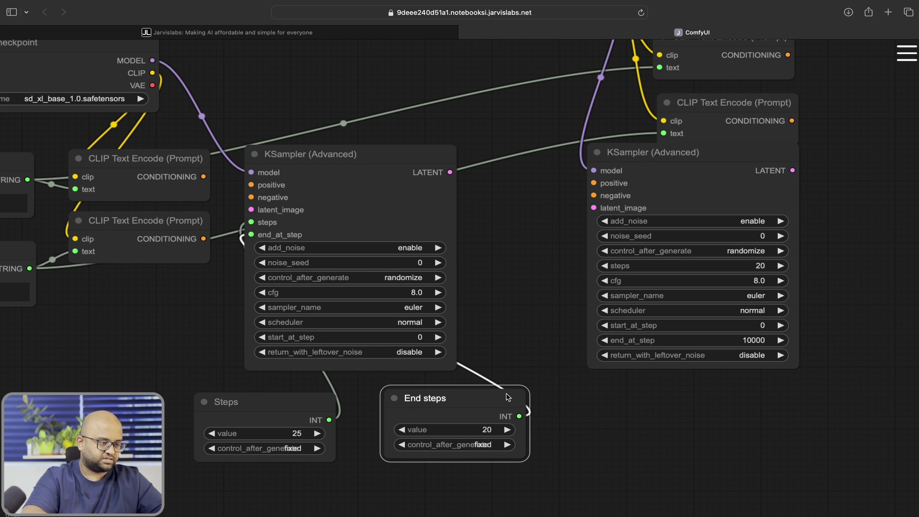
# - Convert the refiner sampler's steps and start_at_step widgets into inputs
pyautogui.click(704, 191)
pyautogui.rightClick(700, 167)
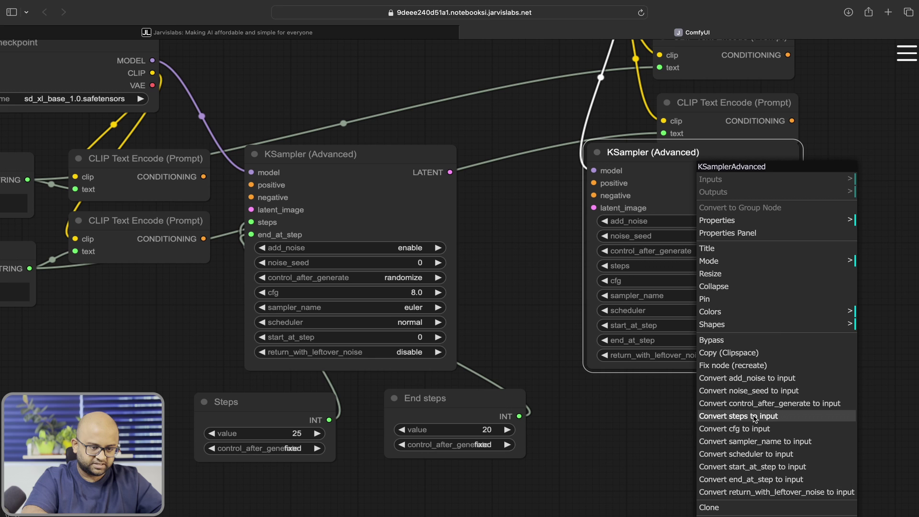
pyautogui.click(753, 417)
pyautogui.rightClick(703, 166)
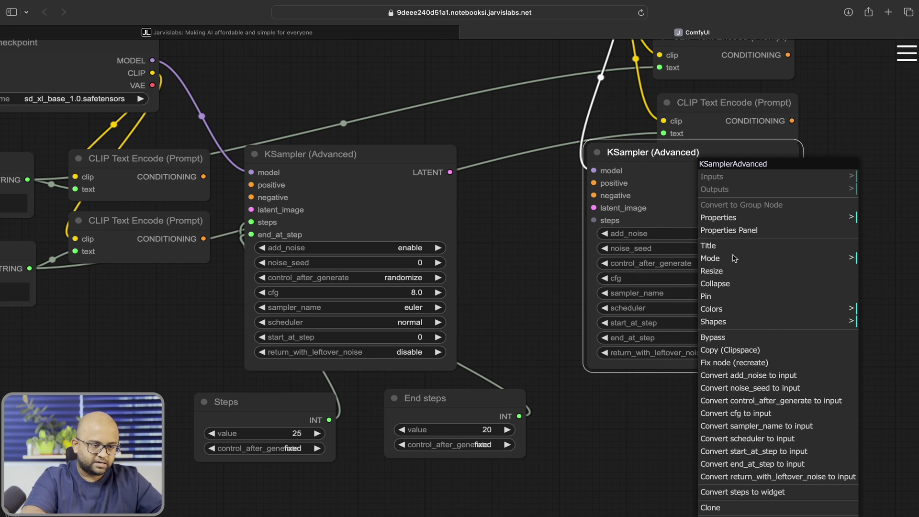
pyautogui.click(755, 452)
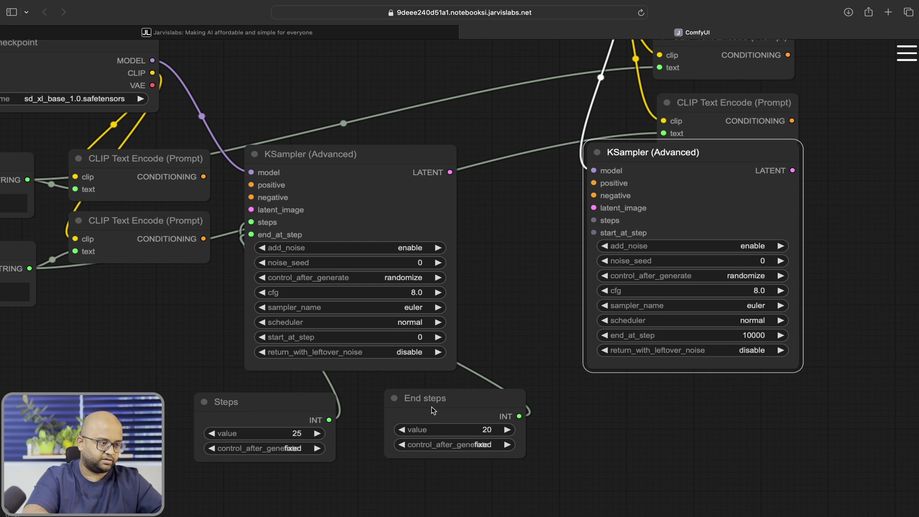
# - Feed Steps into the refiner's steps and End steps into its start_at_step
pyautogui.moveTo(330, 422); pyautogui.dragTo(594, 220)
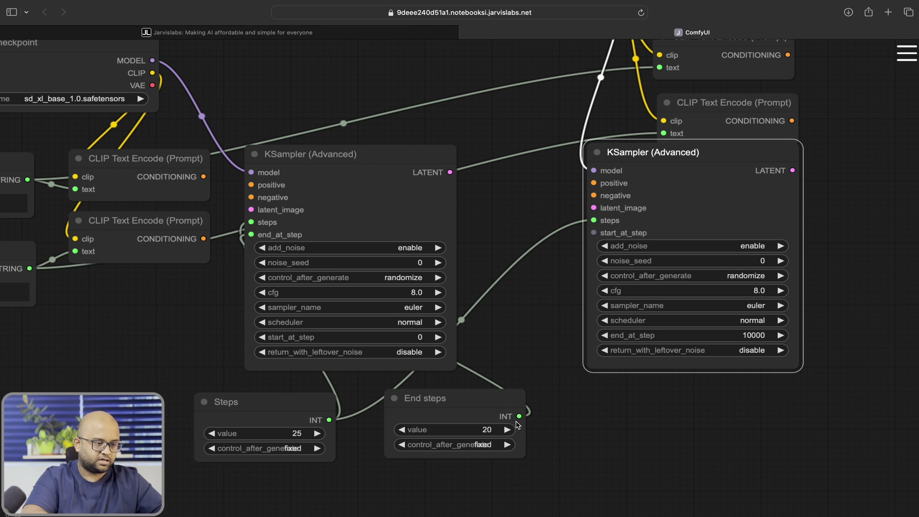
pyautogui.moveTo(520, 417); pyautogui.dragTo(594, 233)
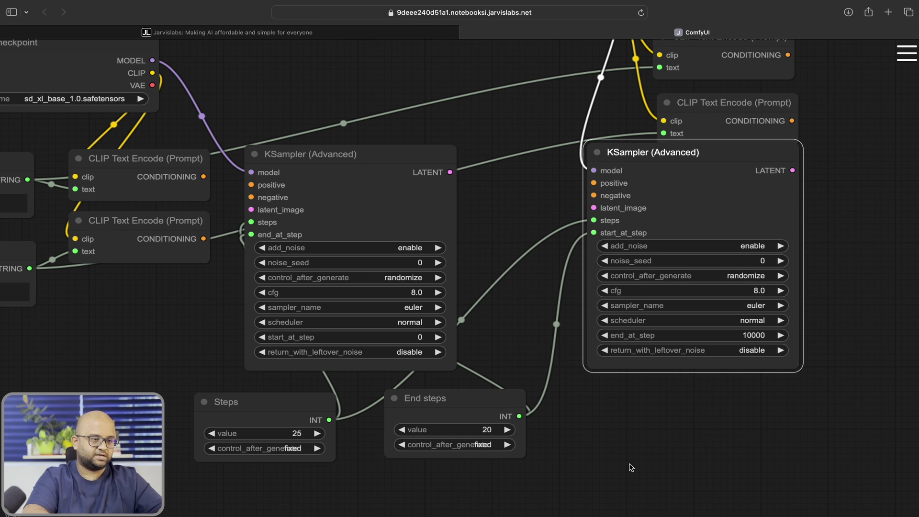
pyautogui.moveTo(651, 408); pyautogui.dragTo(628, 516)
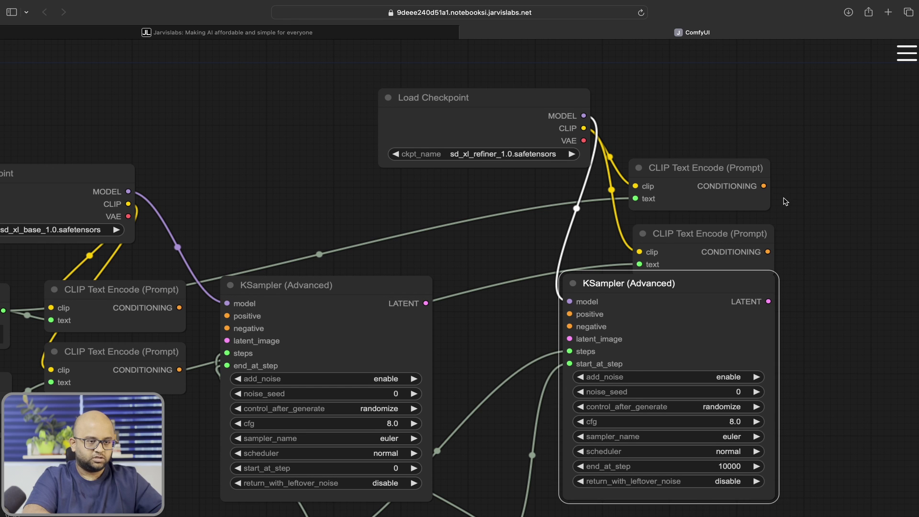
# - Connect both refiner prompts to the refiner sampler and the base LATENT to its latent_image
pyautogui.moveTo(765, 187); pyautogui.dragTo(569, 315)
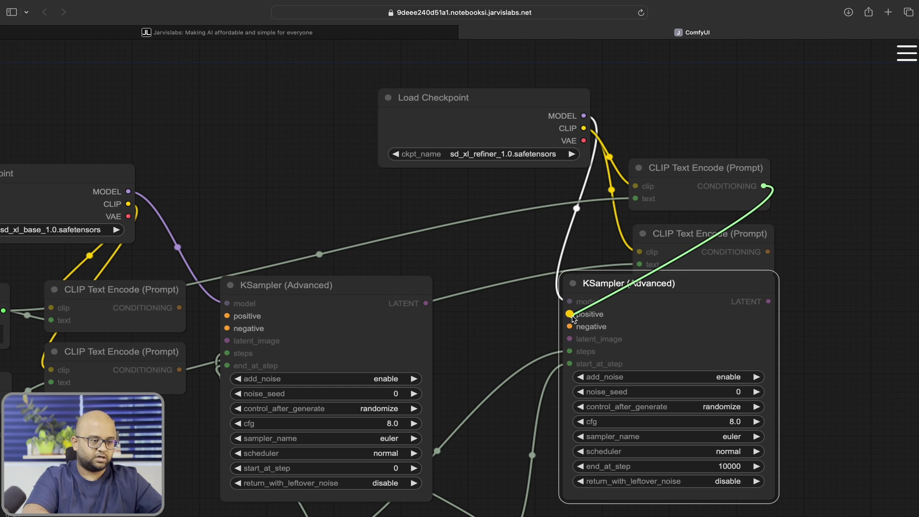
pyautogui.moveTo(771, 254); pyautogui.dragTo(569, 327)
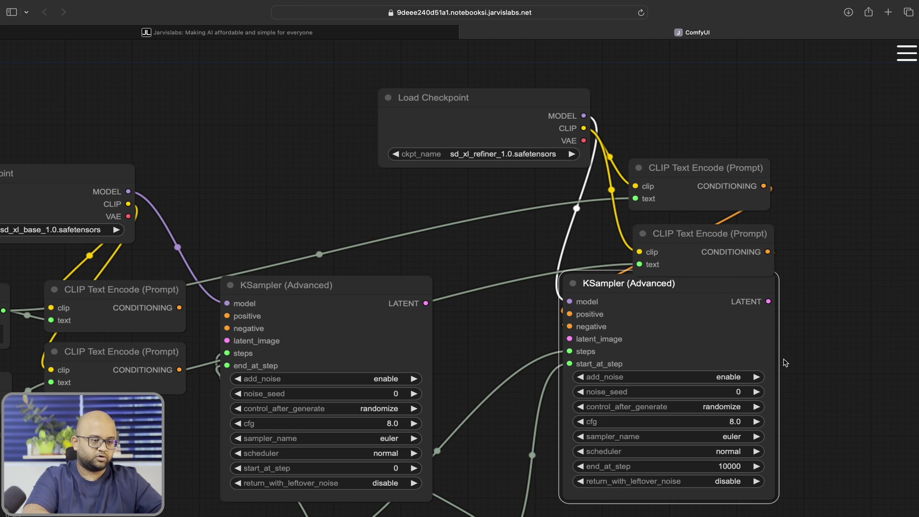
pyautogui.scroll(-3, 903, 337)
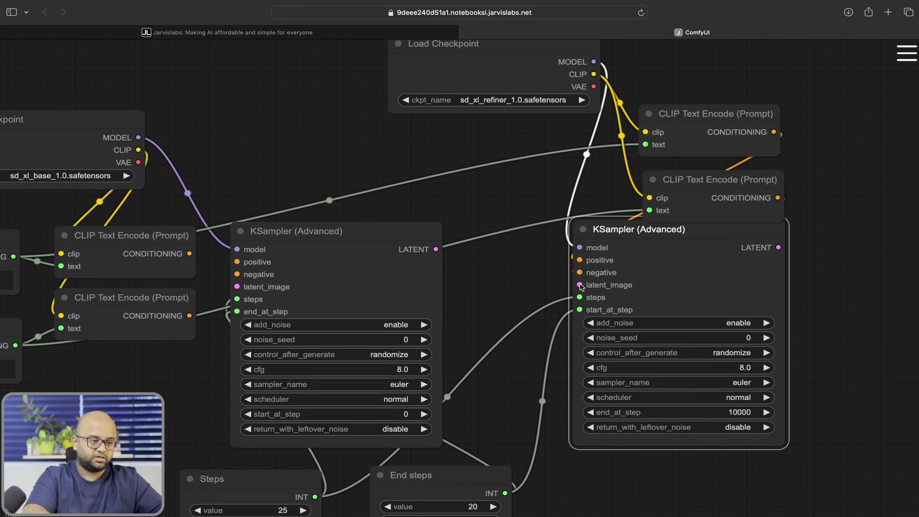
pyautogui.moveTo(577, 287); pyautogui.dragTo(436, 250)
# - Link the base prompt encoders to the base KSampler's positive and negative, then drag out latent_image
pyautogui.moveTo(632, 491)
pyautogui.mouseDown()
pyautogui.moveTo(811, 288)
pyautogui.moveTo(806, 361)
pyautogui.mouseUp()
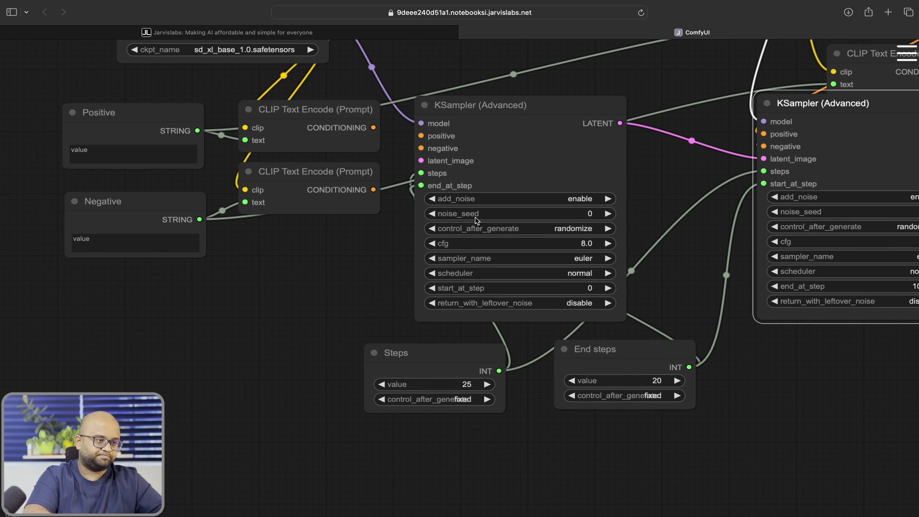
pyautogui.moveTo(421, 137); pyautogui.dragTo(374, 127)
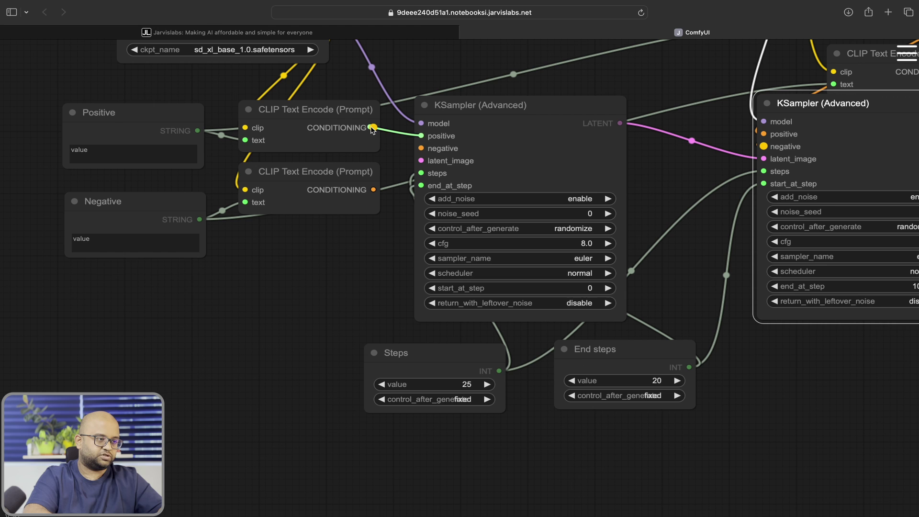
pyautogui.moveTo(421, 149); pyautogui.dragTo(374, 190)
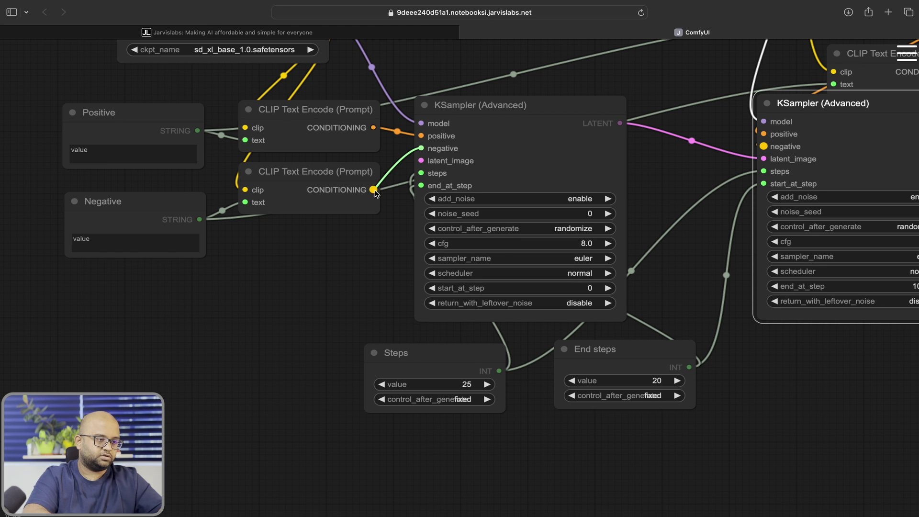
pyautogui.moveTo(421, 161); pyautogui.dragTo(275, 301)
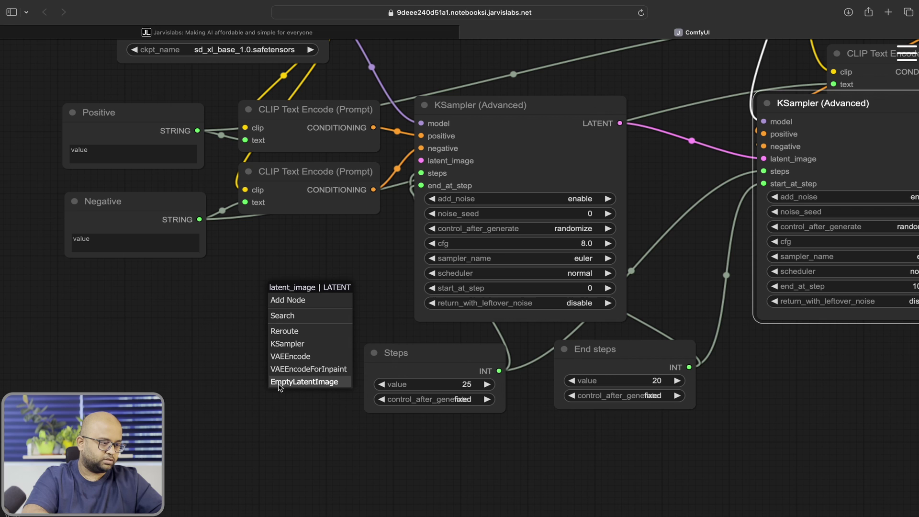
# - Feed the base sampler a 1024×1024 Empty Latent Image placed further left
pyautogui.click(279, 383)
pyautogui.click(443, 323)
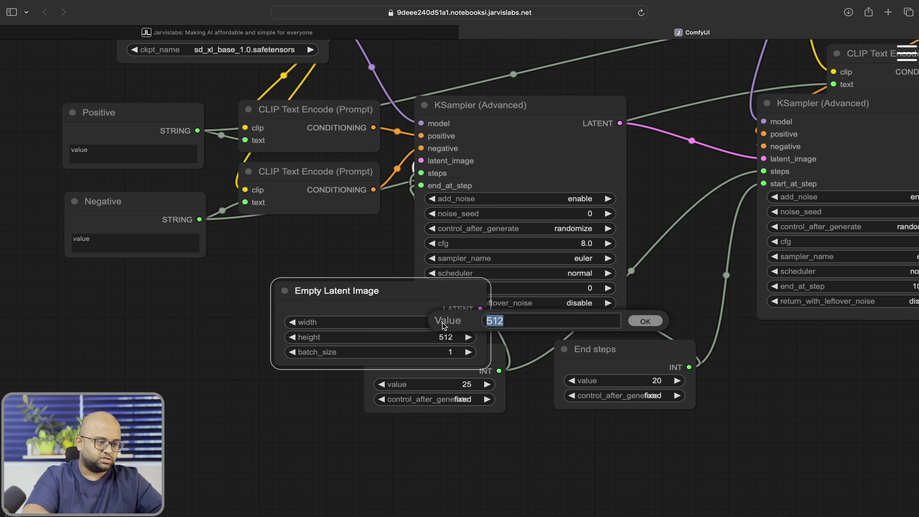
pyautogui.write('1024')
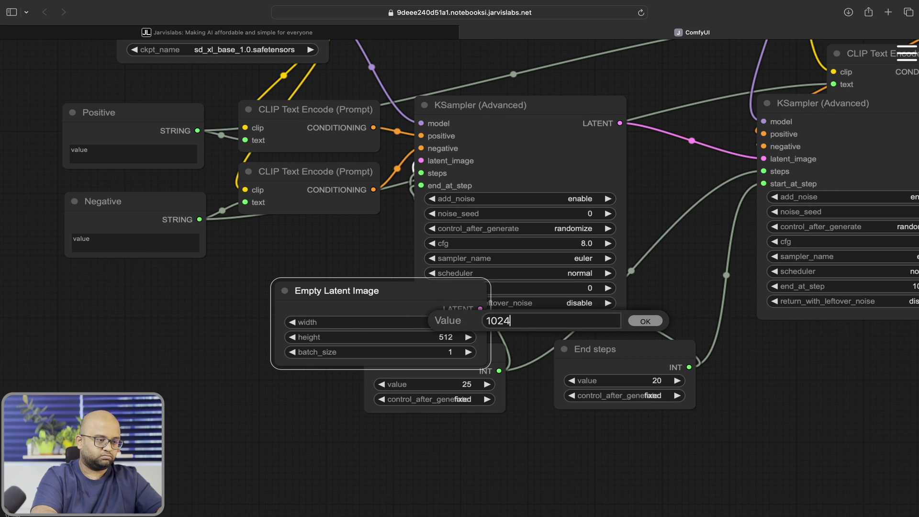
pyautogui.press('Return')
pyautogui.click(455, 338)
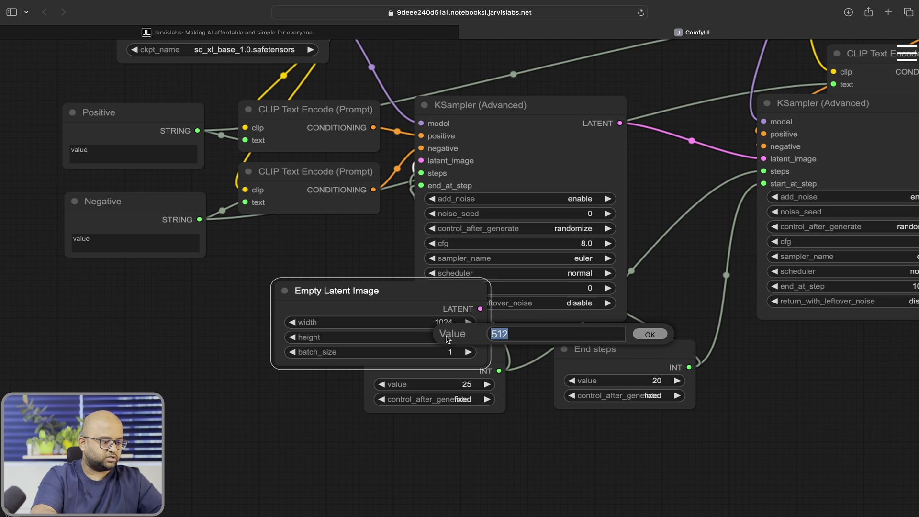
pyautogui.write('1024')
pyautogui.press('Return')
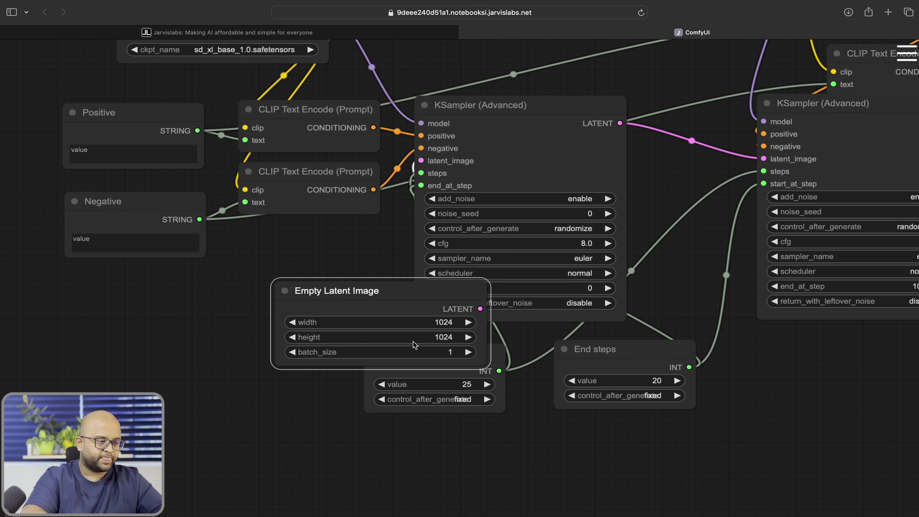
pyautogui.moveTo(365, 291); pyautogui.dragTo(214, 297)
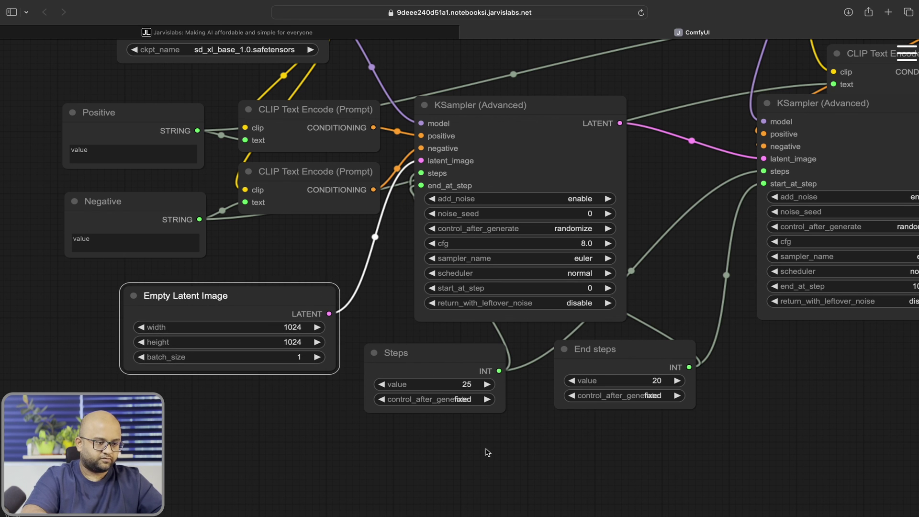
pyautogui.scroll(-3, 745, 426)
pyautogui.scroll(3, 740, 130)
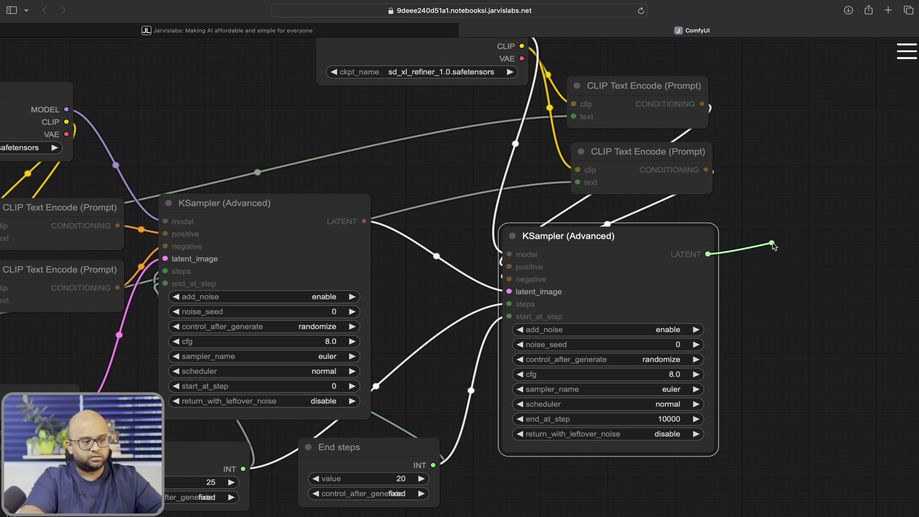
# - Decode the refiner's latent with VAE Decode into a Preview Image
pyautogui.moveTo(708, 254); pyautogui.dragTo(773, 241)
pyautogui.click(797, 299)
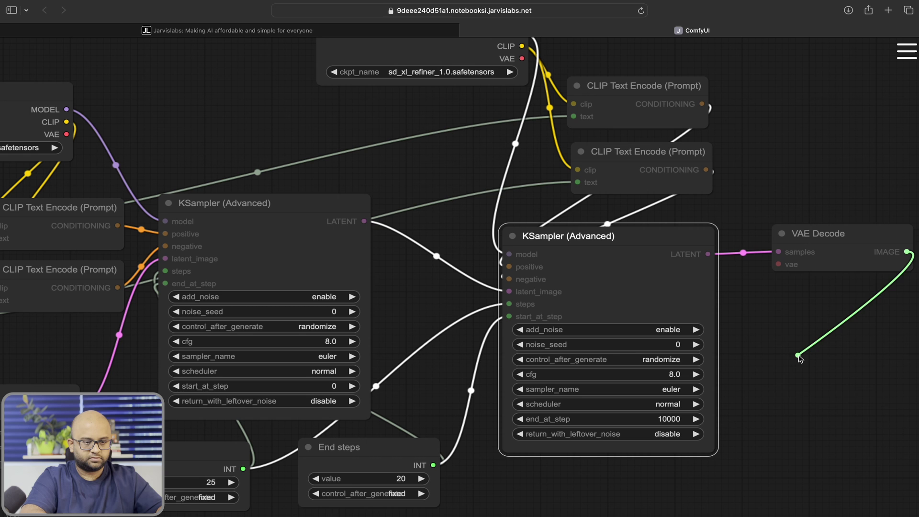
pyautogui.moveTo(908, 254); pyautogui.dragTo(798, 291)
pyautogui.click(819, 435)
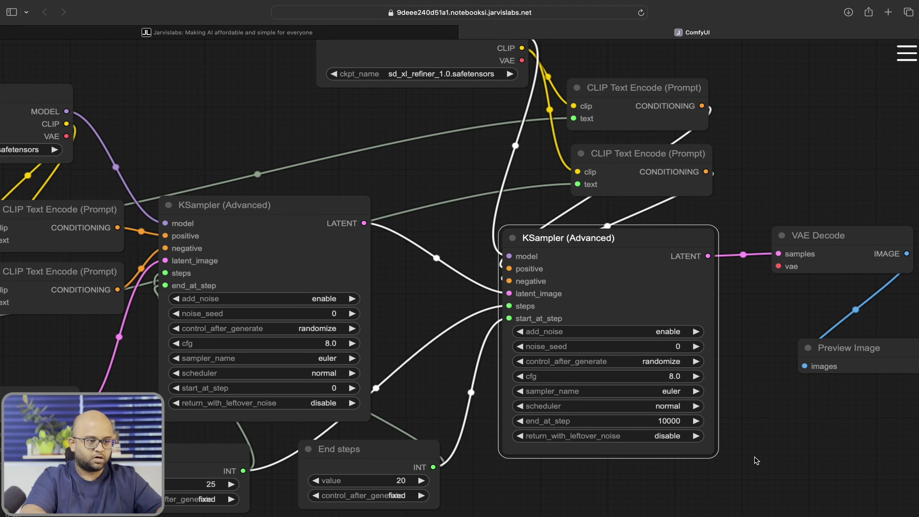
# - Enter 'Car in a race track' as the positive prompt and 'ugly, malformed' as the negative
pyautogui.moveTo(602, 497)
pyautogui.mouseDown()
pyautogui.moveTo(681, 477)
pyautogui.moveTo(916, 456)
pyautogui.mouseUp()
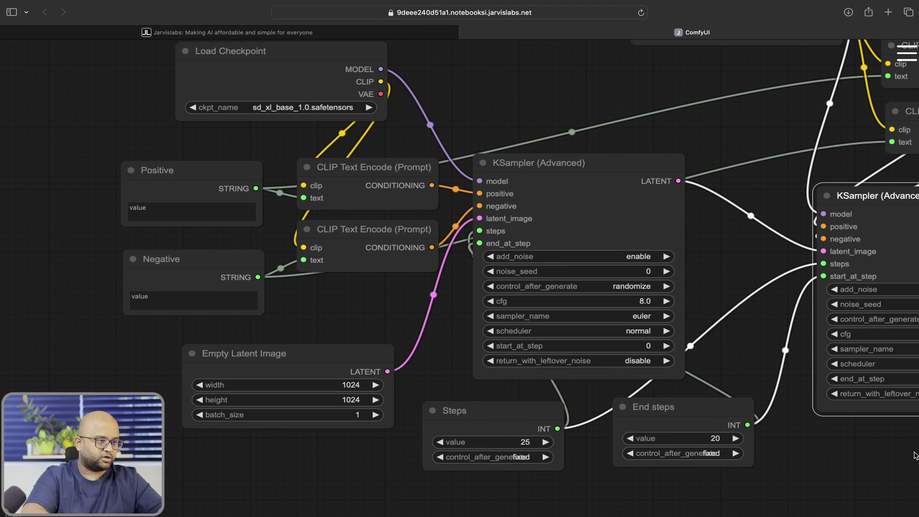
pyautogui.click(184, 216)
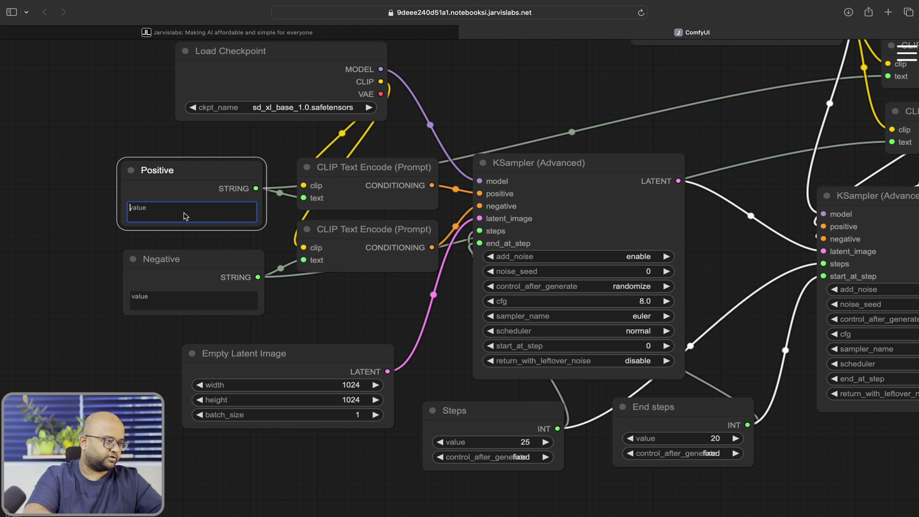
pyautogui.write('car in a race track')
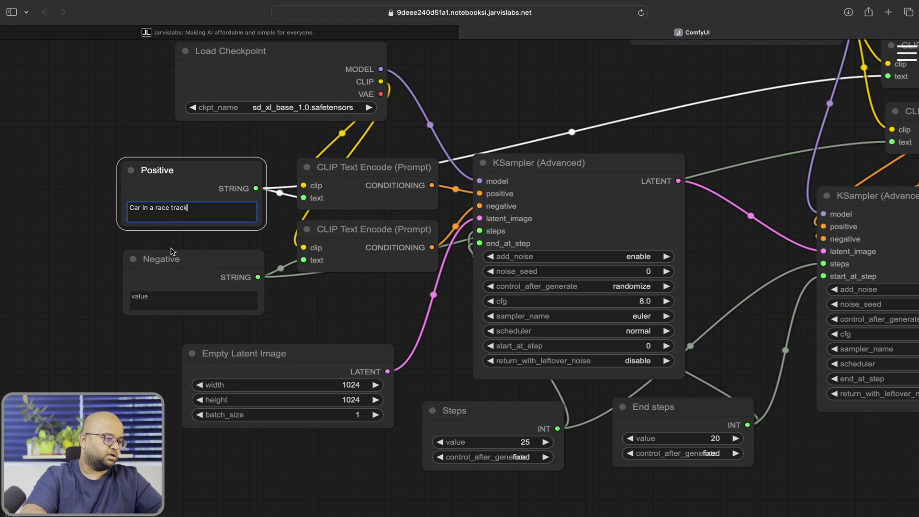
pyautogui.click(159, 302)
pyautogui.write('ugly, malformed')
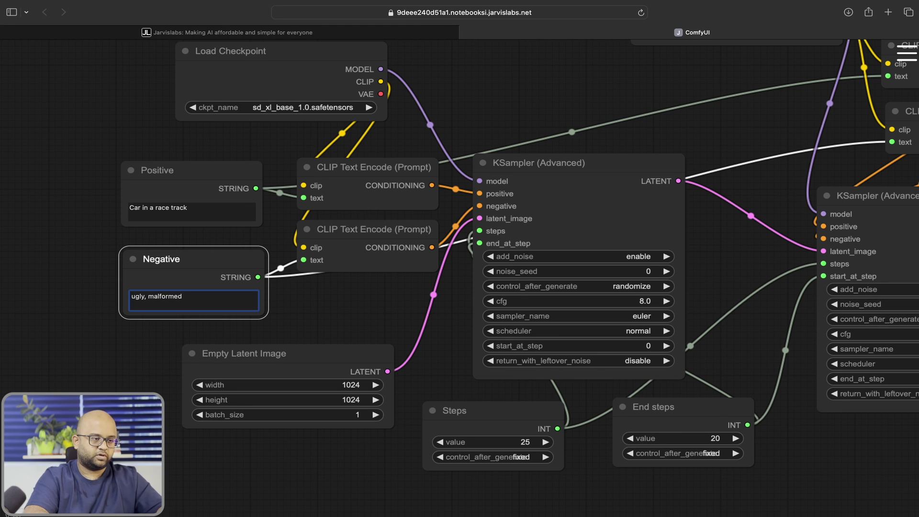
pyautogui.moveTo(524, 115); pyautogui.dragTo(382, 140)
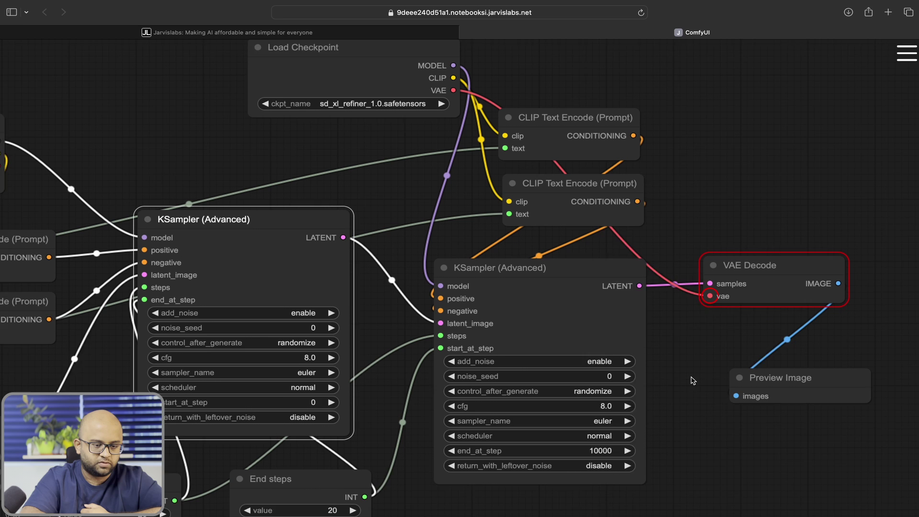
# - Queue the workflow and pan to the Preview Image showing race cars on a track
pyautogui.hotkey('ctrl', 'Return')
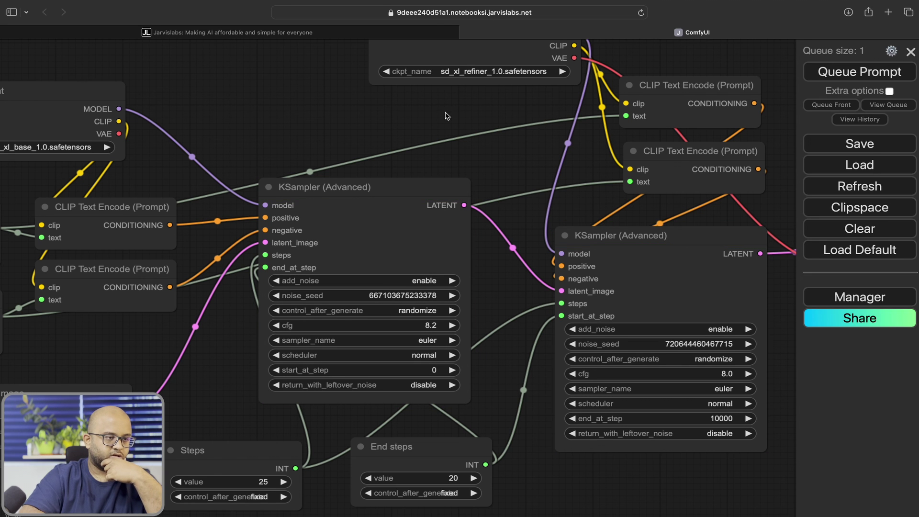
pyautogui.moveTo(445, 116); pyautogui.dragTo(240, 92)
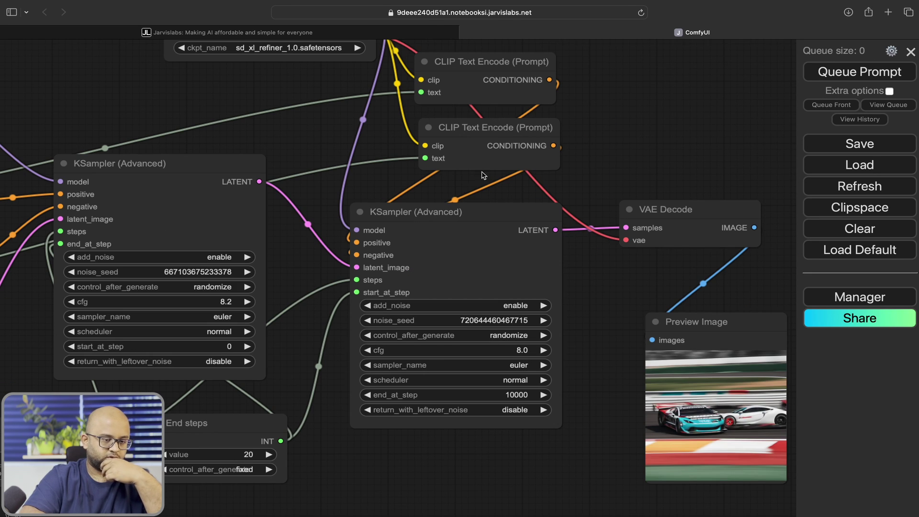
pyautogui.moveTo(615, 144); pyautogui.dragTo(602, 113)
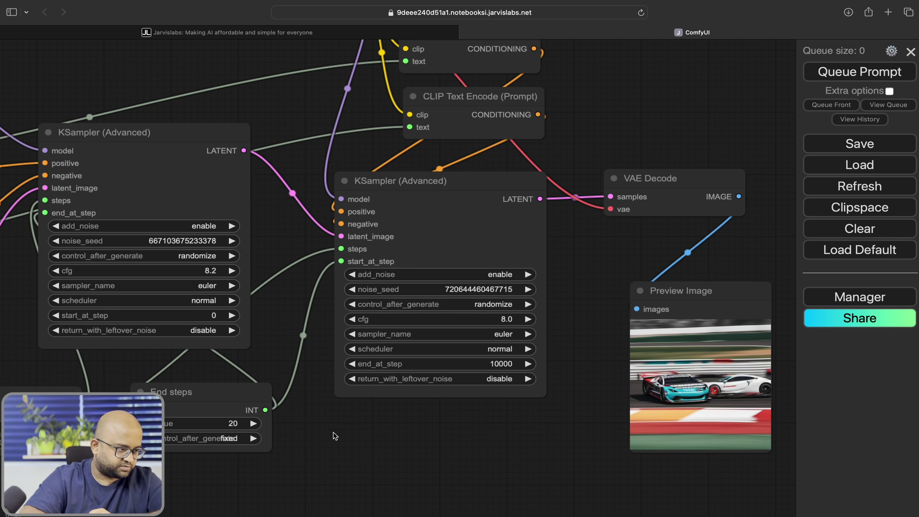
# - Decode the base KSampler's latent with the base checkpoint VAE into a second Preview Image
pyautogui.moveTo(334, 437); pyautogui.dragTo(478, 408)
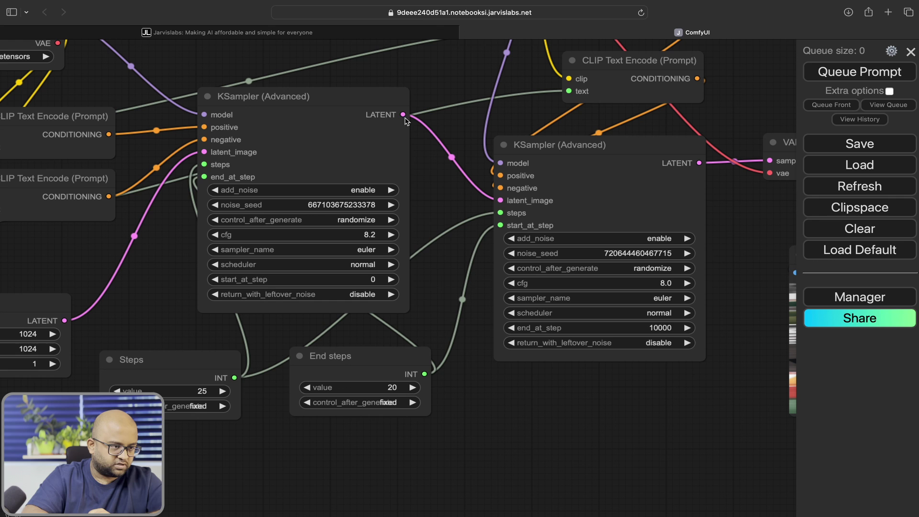
pyautogui.moveTo(404, 115); pyautogui.dragTo(386, 465)
pyautogui.click(424, 499)
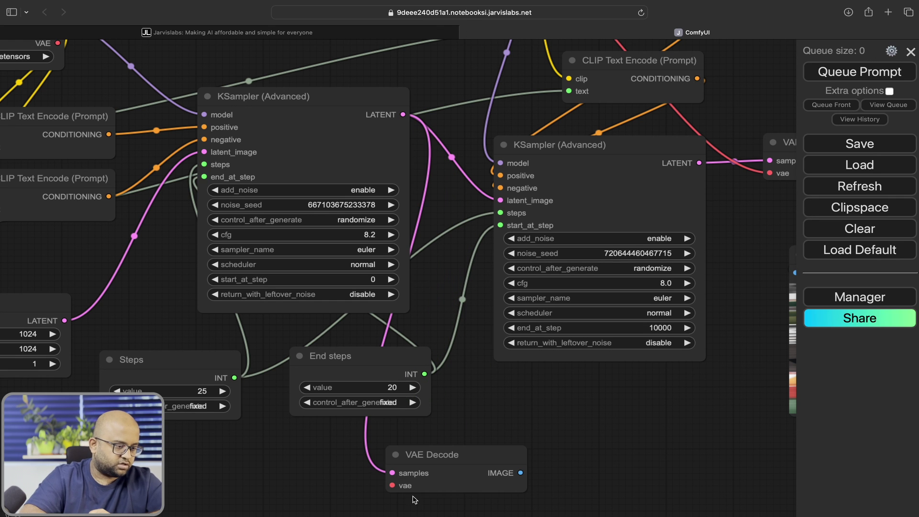
pyautogui.moveTo(392, 487); pyautogui.dragTo(57, 43)
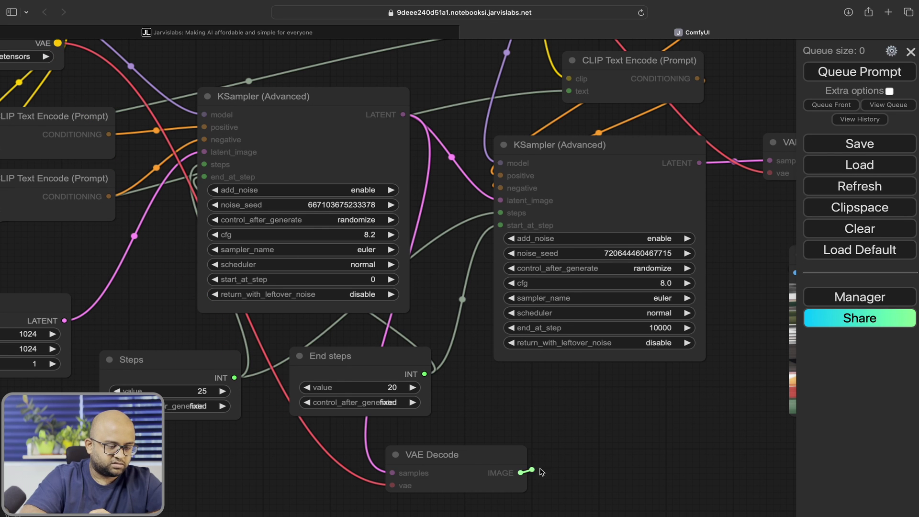
pyautogui.moveTo(522, 473); pyautogui.dragTo(555, 470)
pyautogui.click(565, 515)
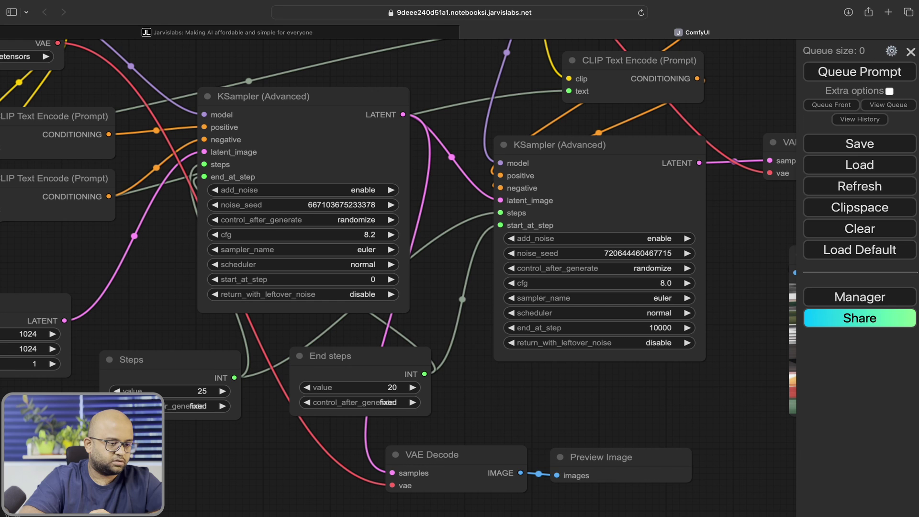
pyautogui.moveTo(562, 394); pyautogui.dragTo(411, 363)
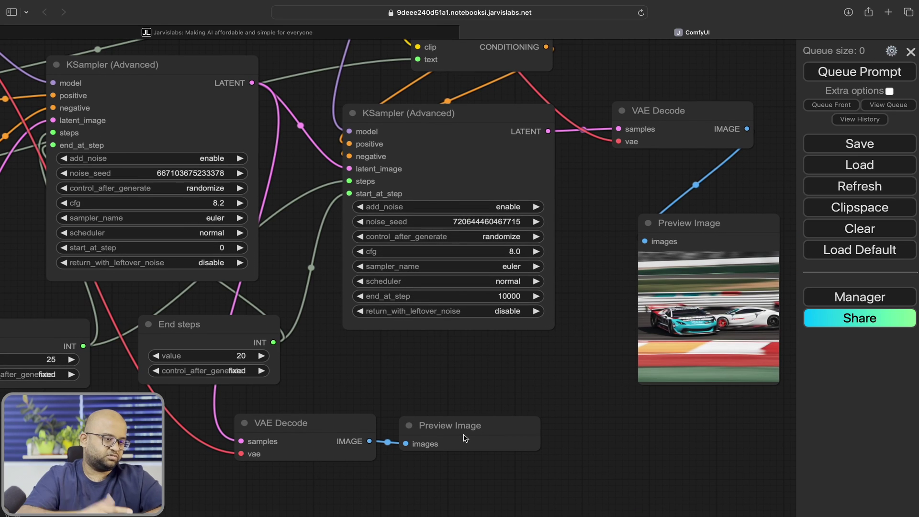
pyautogui.click(855, 79)
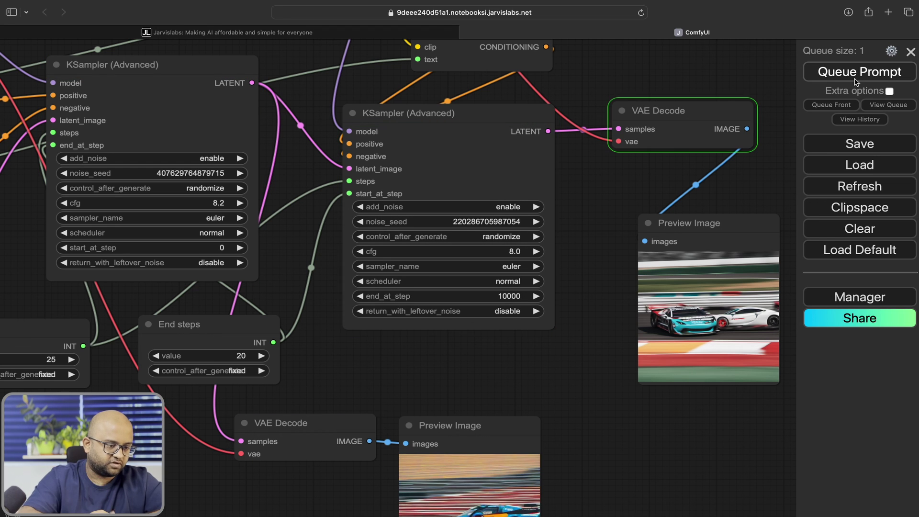
pyautogui.moveTo(648, 453)
pyautogui.mouseDown()
pyautogui.moveTo(631, 347)
pyautogui.moveTo(572, 368)
pyautogui.mouseUp()
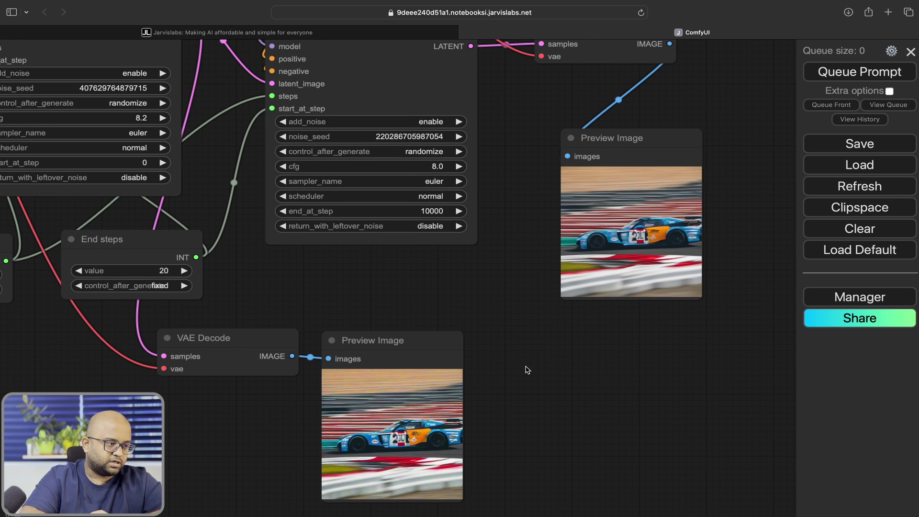
pyautogui.moveTo(526, 370)
pyautogui.mouseDown()
pyautogui.moveTo(485, 443)
pyautogui.moveTo(591, 437)
pyautogui.mouseUp()
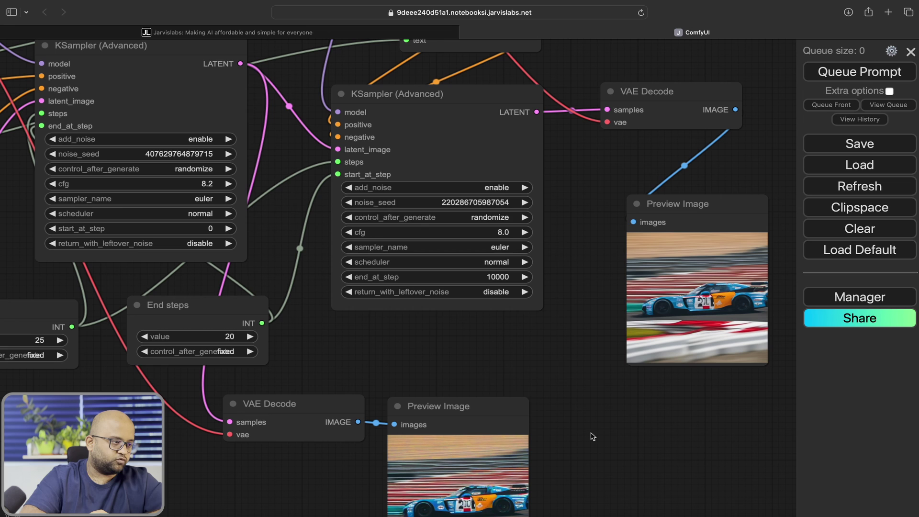
pyautogui.moveTo(405, 352); pyautogui.dragTo(459, 364)
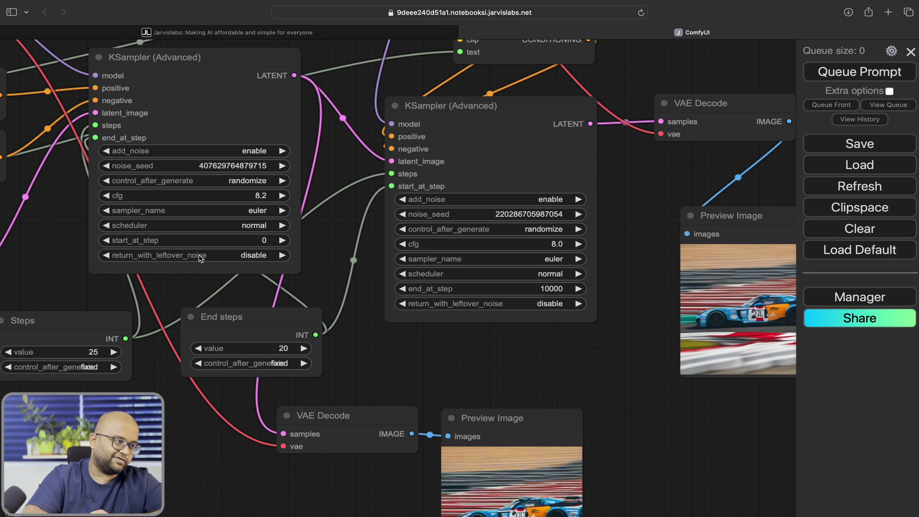
# - Enable base return_with_leftover_noise at cfg 8.0; disable refiner add_noise with fixed seed 0
pyautogui.click(247, 259)
pyautogui.click(262, 272)
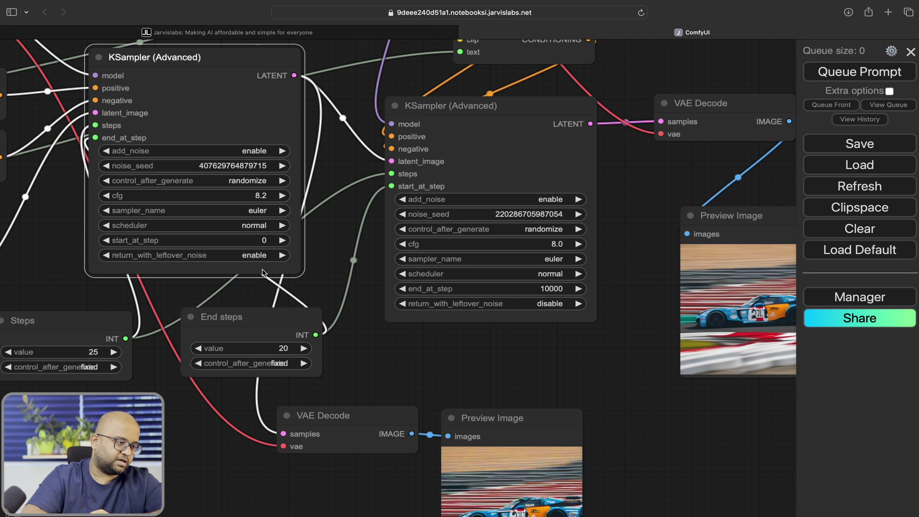
pyautogui.click(559, 203)
pyautogui.click(570, 210)
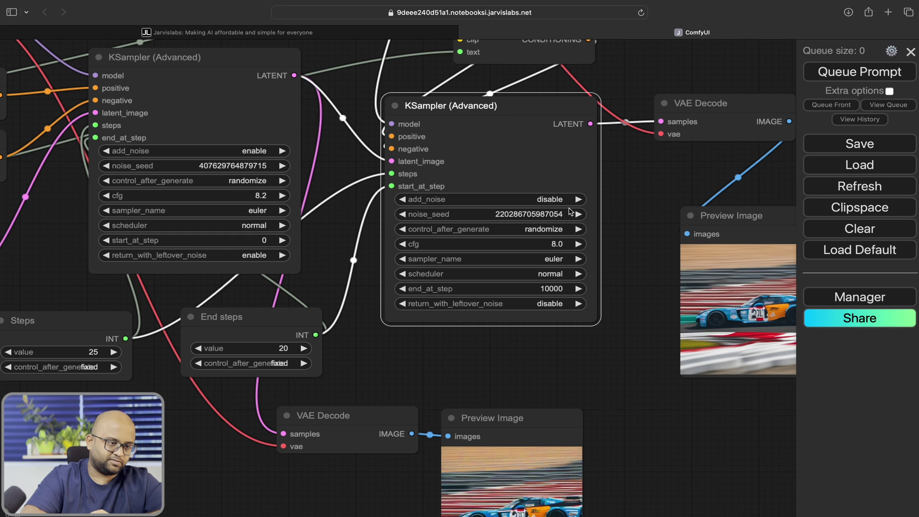
pyautogui.click(555, 231)
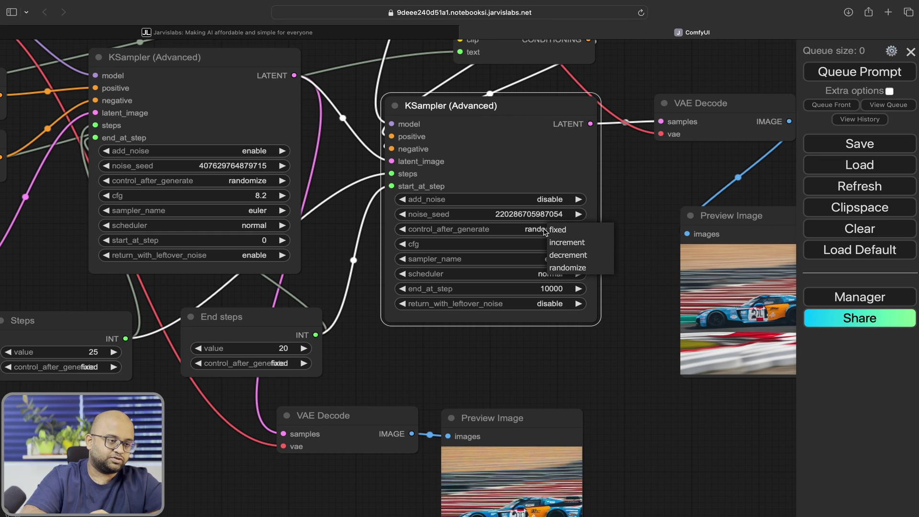
pyautogui.click(558, 230)
pyautogui.click(540, 219)
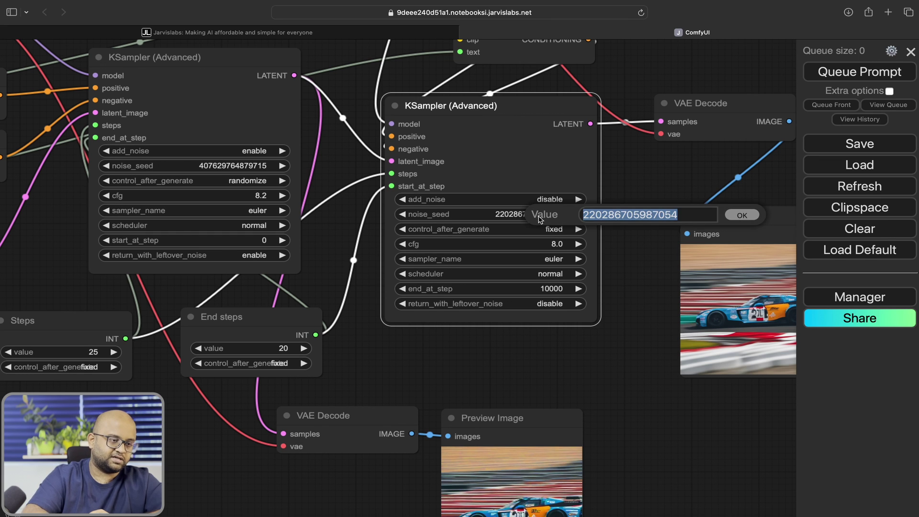
pyautogui.write('0')
pyautogui.press('Return')
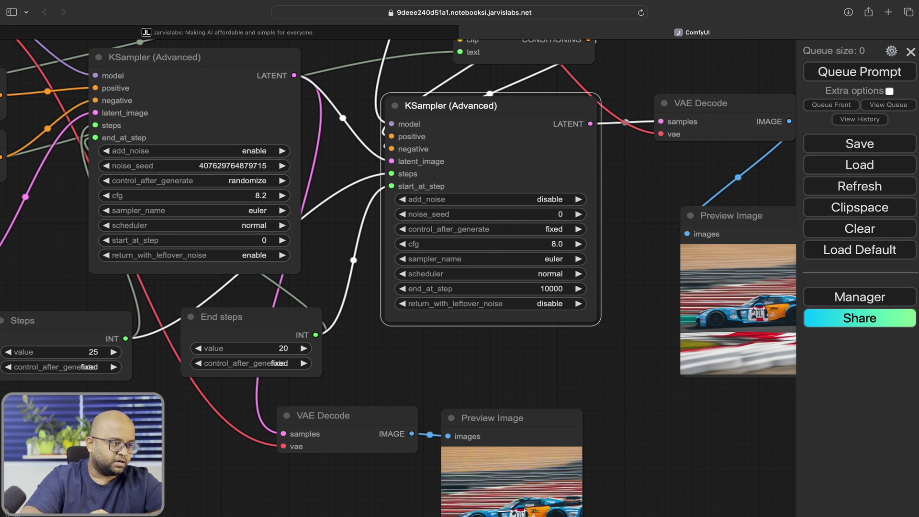
pyautogui.click(263, 196)
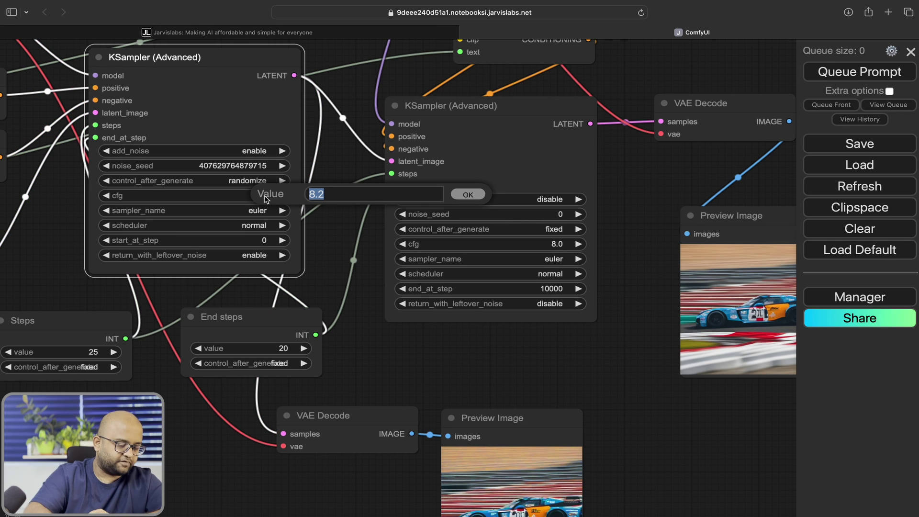
pyautogui.write('8.0')
pyautogui.press('Return')
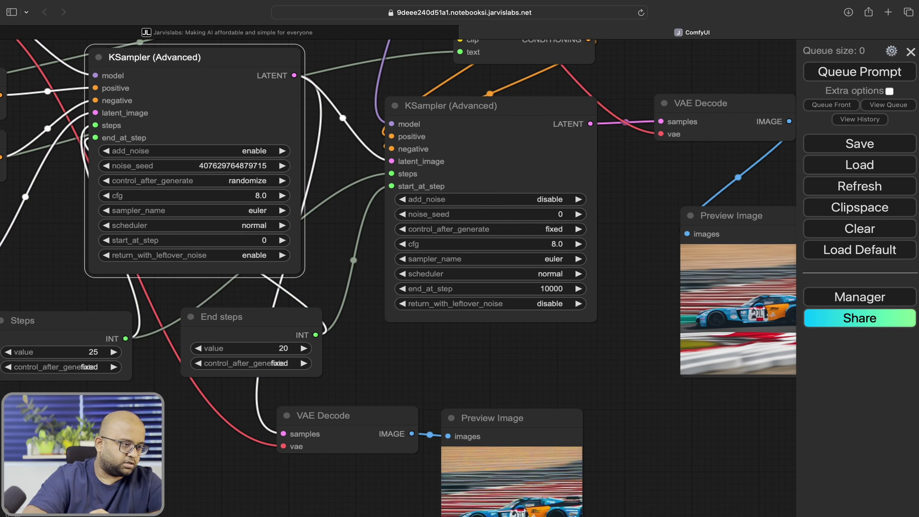
# - Queue the workflow again and inspect both previews, the samplers, and the prompt nodes
pyautogui.hotkey('ctrl', 'Return')
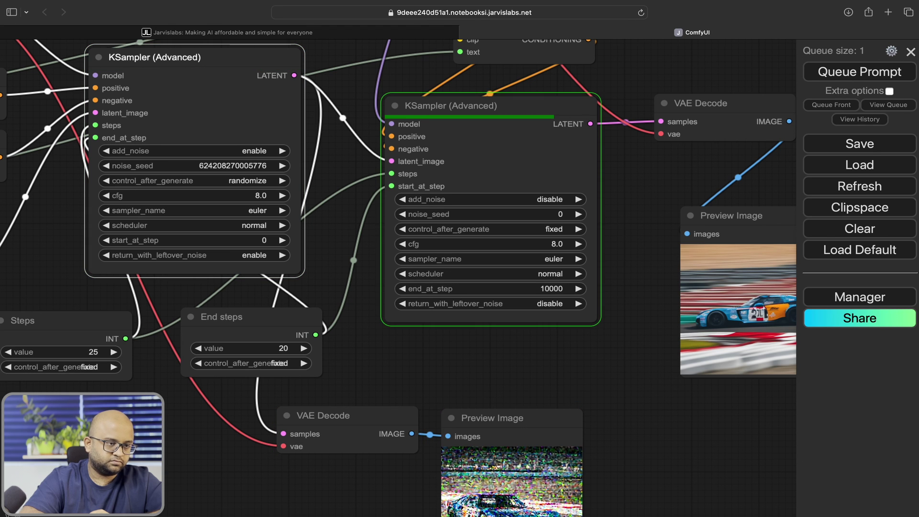
pyautogui.scroll(-3, 481, 281)
pyautogui.hscroll(3, 481, 281)
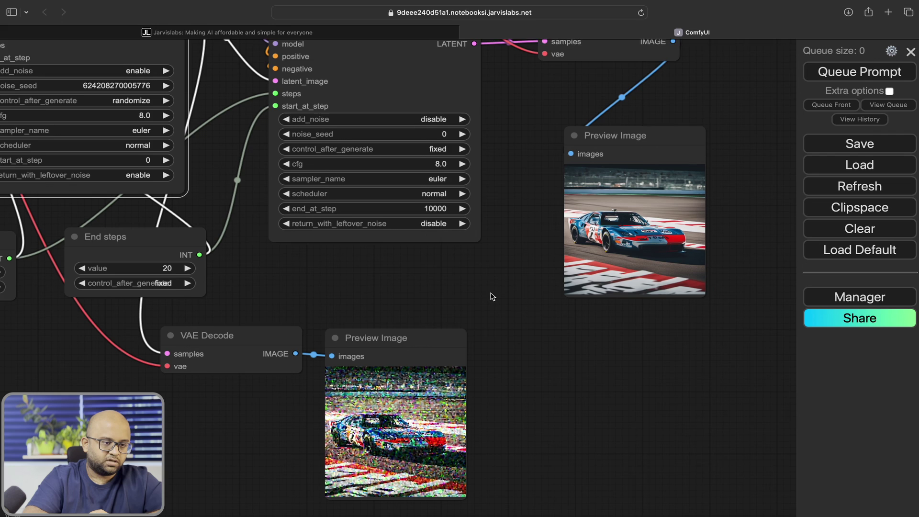
pyautogui.moveTo(481, 281); pyautogui.dragTo(467, 250)
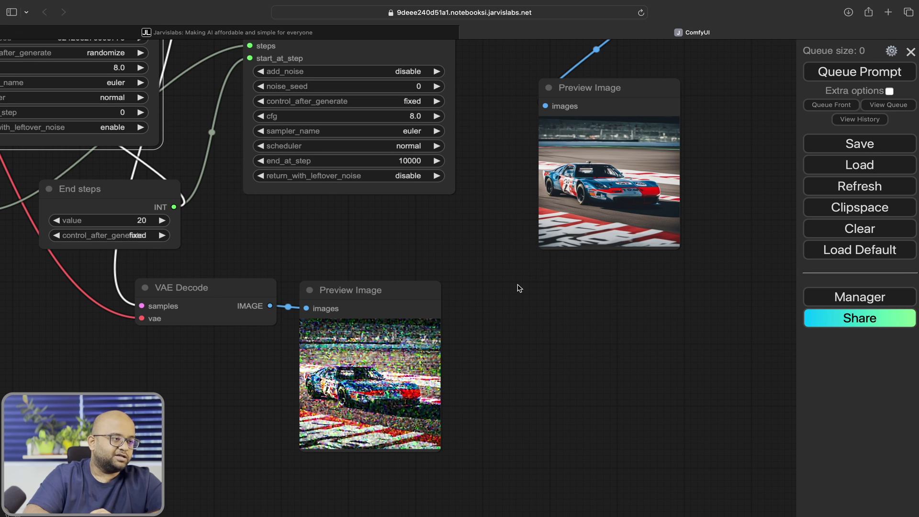
pyautogui.moveTo(519, 287); pyautogui.dragTo(564, 400)
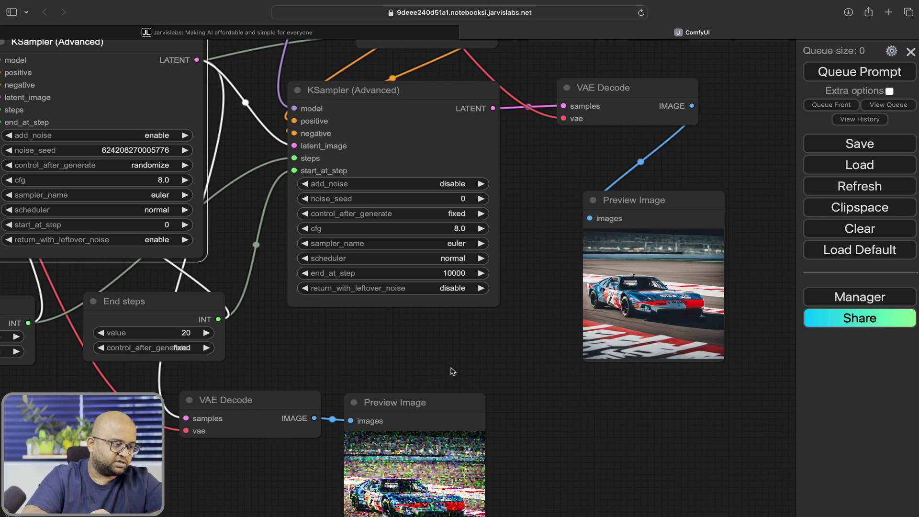
pyautogui.moveTo(381, 351); pyautogui.dragTo(540, 395)
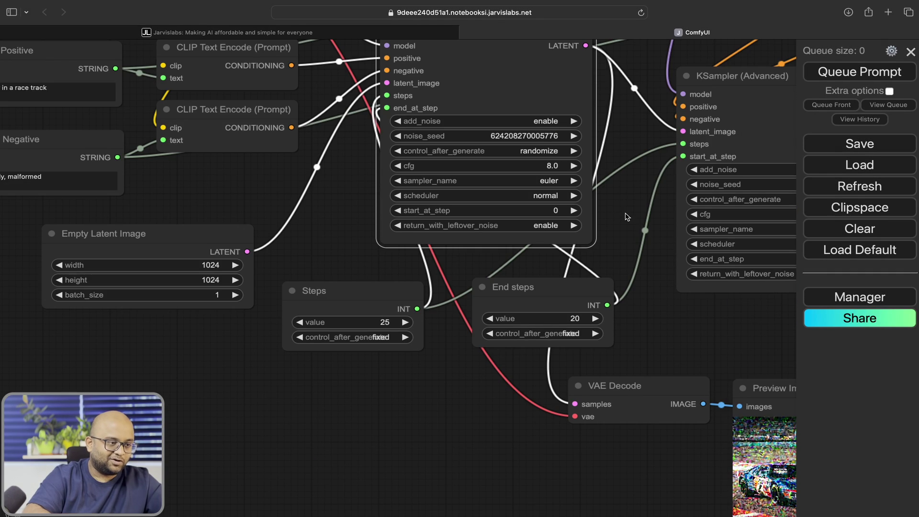
pyautogui.moveTo(626, 217)
pyautogui.mouseDown()
pyautogui.moveTo(664, 333)
pyautogui.moveTo(614, 463)
pyautogui.moveTo(464, 344)
pyautogui.moveTo(470, 335)
pyautogui.moveTo(627, 299)
pyautogui.moveTo(766, 305)
pyautogui.mouseUp()
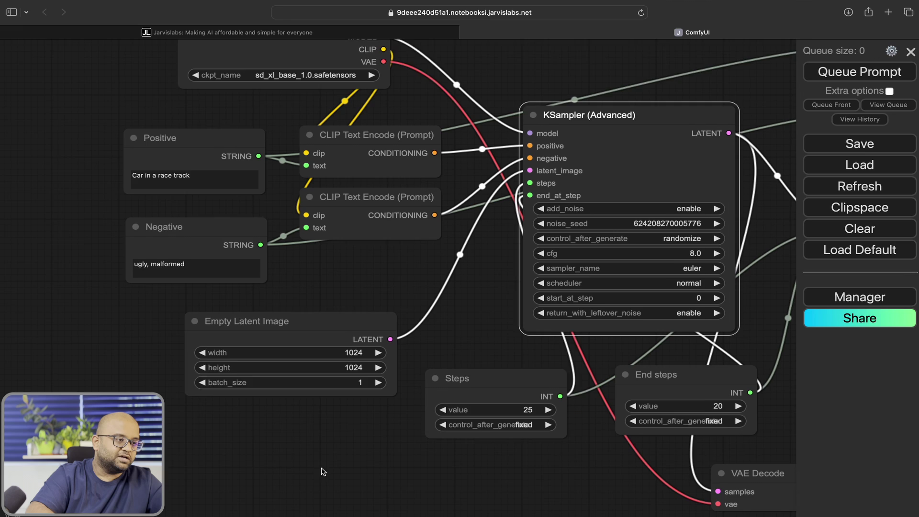
# - Pan the canvas past the refiner preview to expose empty space below the noisy preview
pyautogui.moveTo(322, 470)
pyautogui.mouseDown()
pyautogui.moveTo(323, 402)
pyautogui.moveTo(55, 436)
pyautogui.mouseUp()
pyautogui.moveTo(431, 287); pyautogui.dragTo(375, 280)
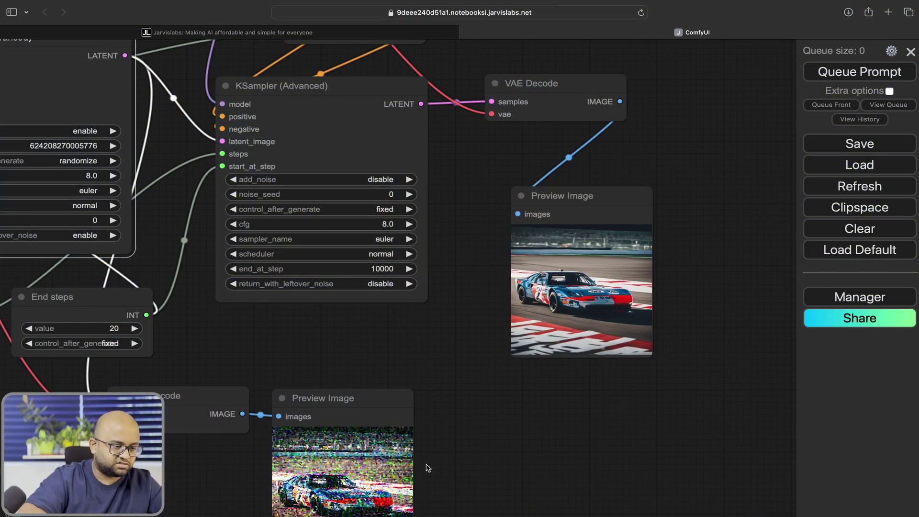
pyautogui.moveTo(479, 423); pyautogui.dragTo(765, 108)
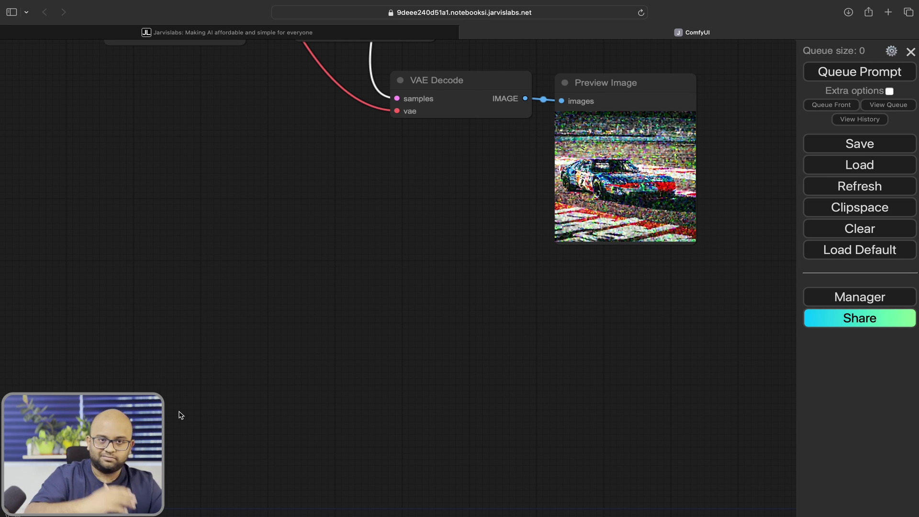
# - Add an [Inference.Core] MiDaS Depth Map node with a Load Image node wired to its input
pyautogui.doubleClick(165, 344)
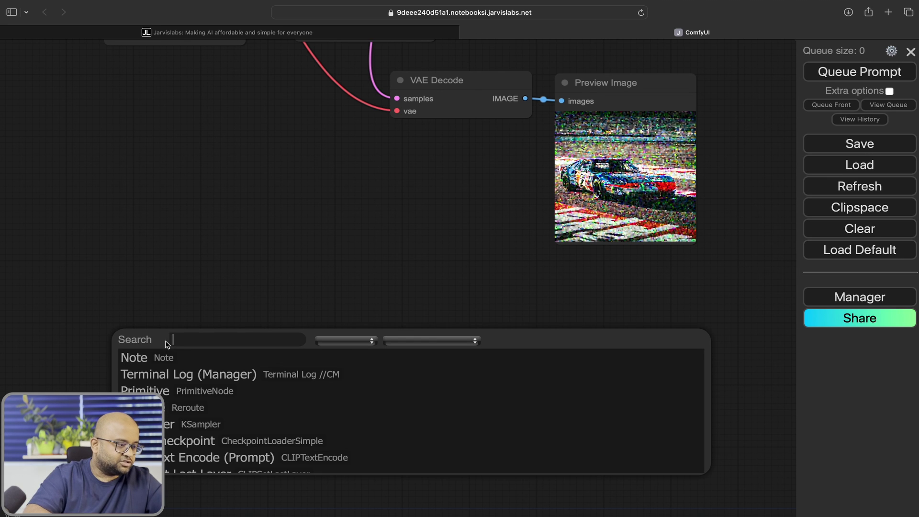
pyautogui.write('mid')
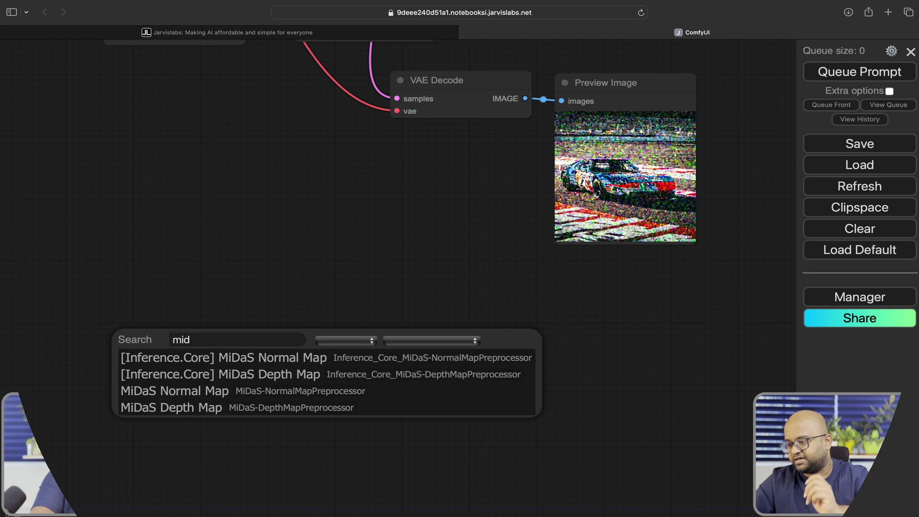
pyautogui.click(230, 375)
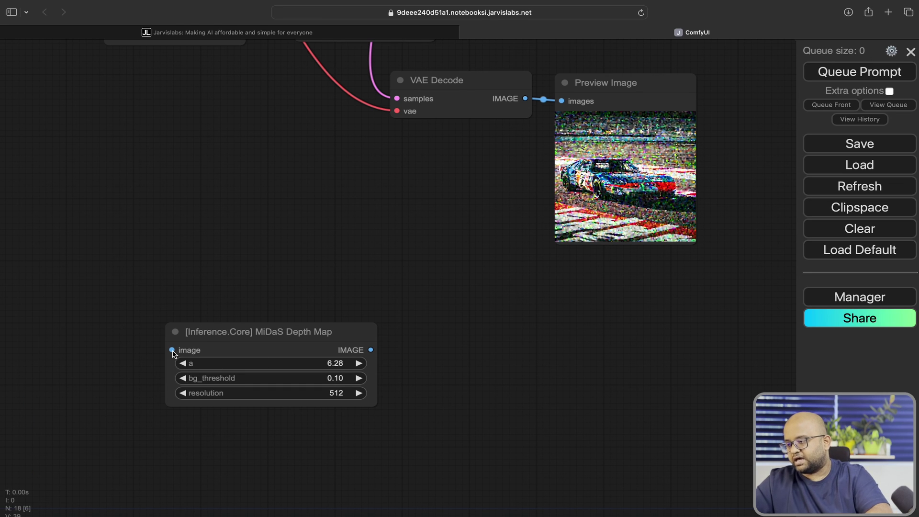
pyautogui.moveTo(171, 350); pyautogui.dragTo(93, 350)
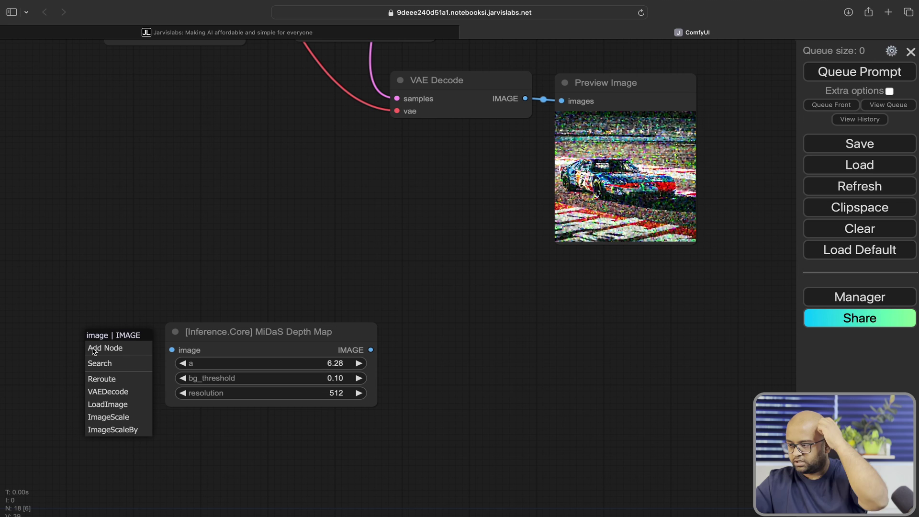
pyautogui.click(114, 404)
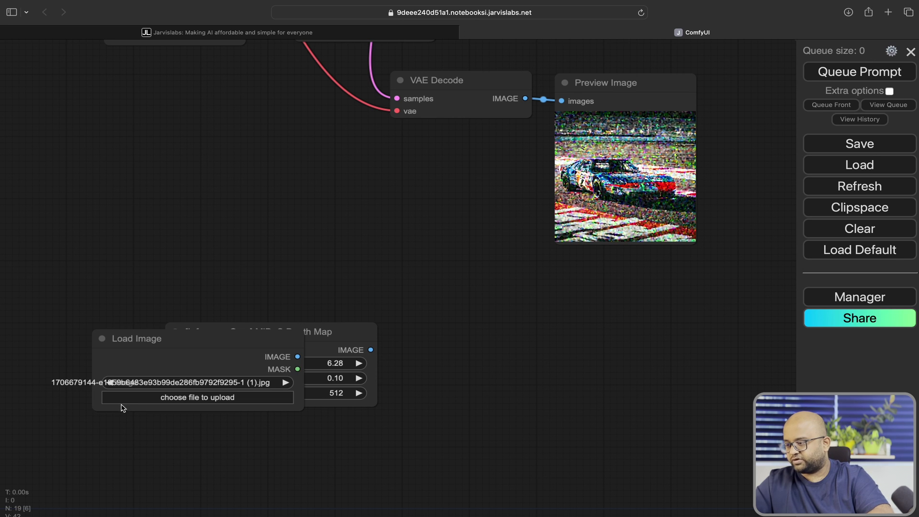
pyautogui.moveTo(177, 339)
pyautogui.mouseDown()
pyautogui.moveTo(35, 304)
pyautogui.moveTo(22, 314)
pyautogui.mouseUp()
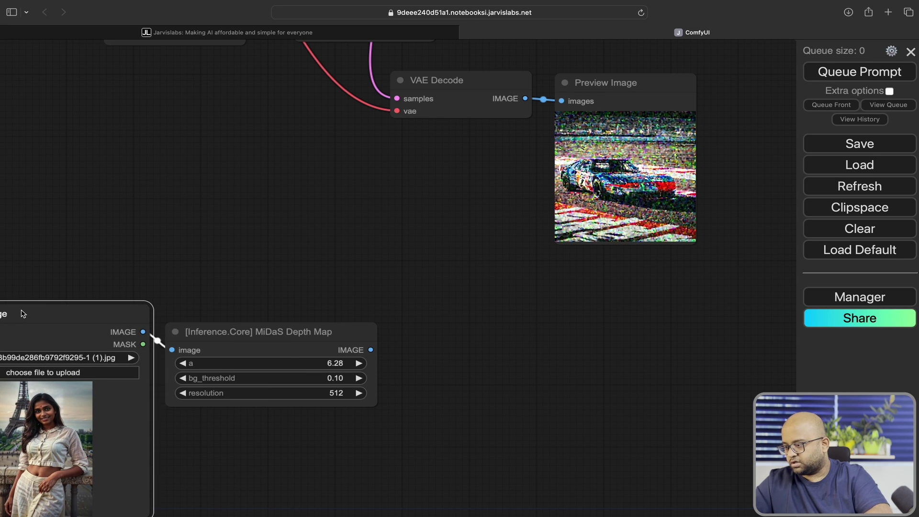
pyautogui.moveTo(198, 332); pyautogui.dragTo(234, 313)
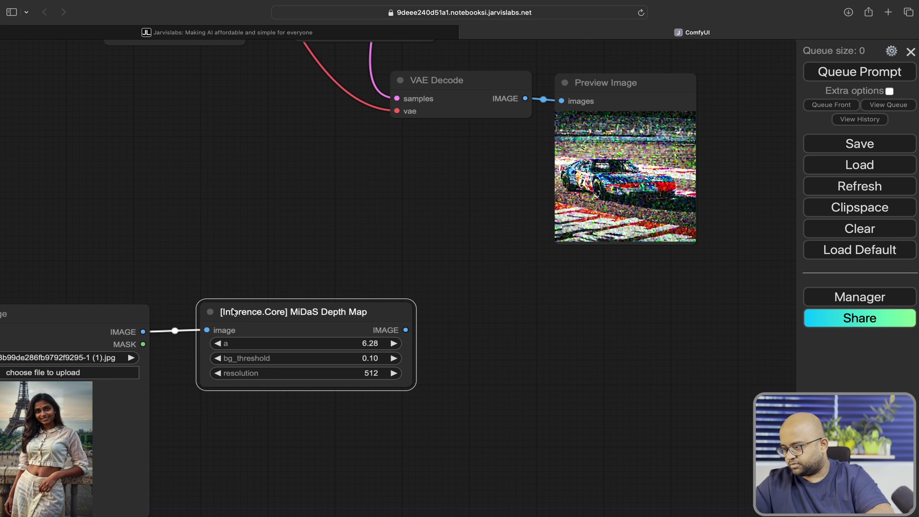
# - Select racetrack.jpg in the Load Image node and pull a link from the depth output
pyautogui.click(83, 358)
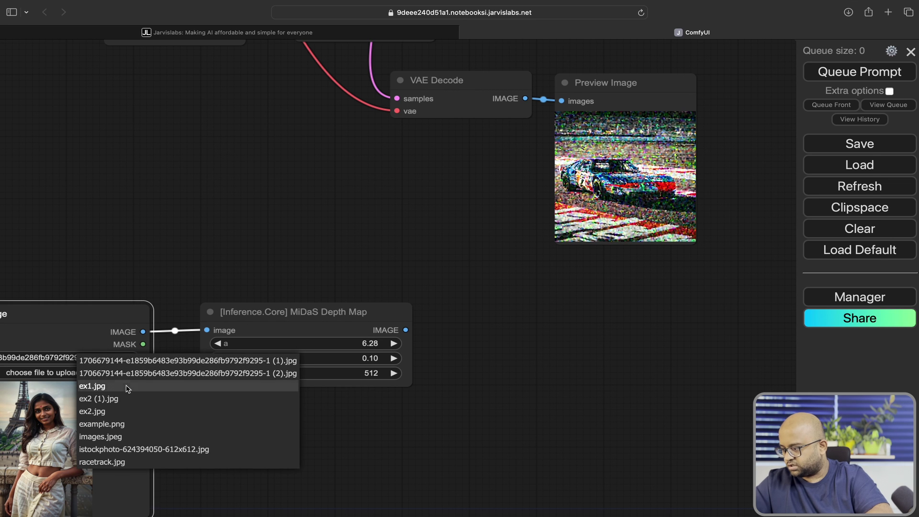
pyautogui.click(108, 461)
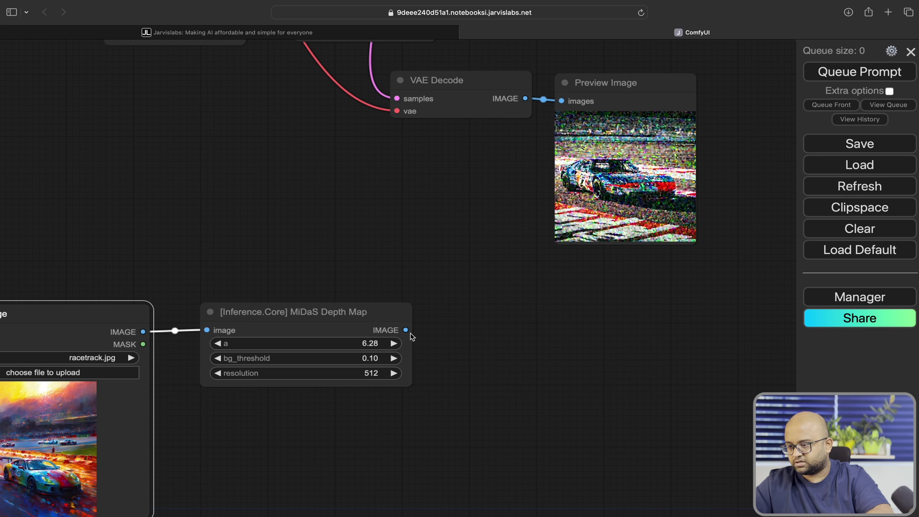
pyautogui.moveTo(407, 332); pyautogui.dragTo(460, 335)
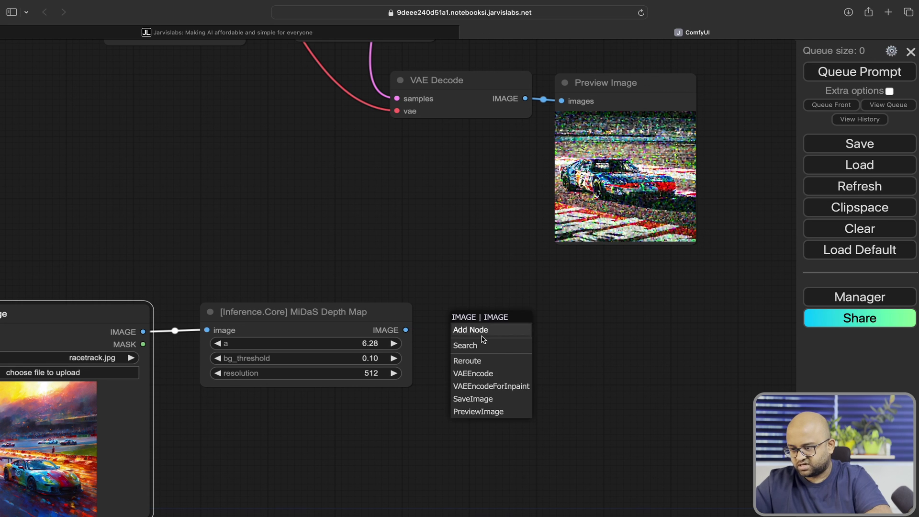
# - Attach a Preview Image to the MiDaS output and line up the Load Image, MiDaS, and preview nodes
pyautogui.click(500, 411)
pyautogui.moveTo(499, 411); pyautogui.dragTo(506, 403)
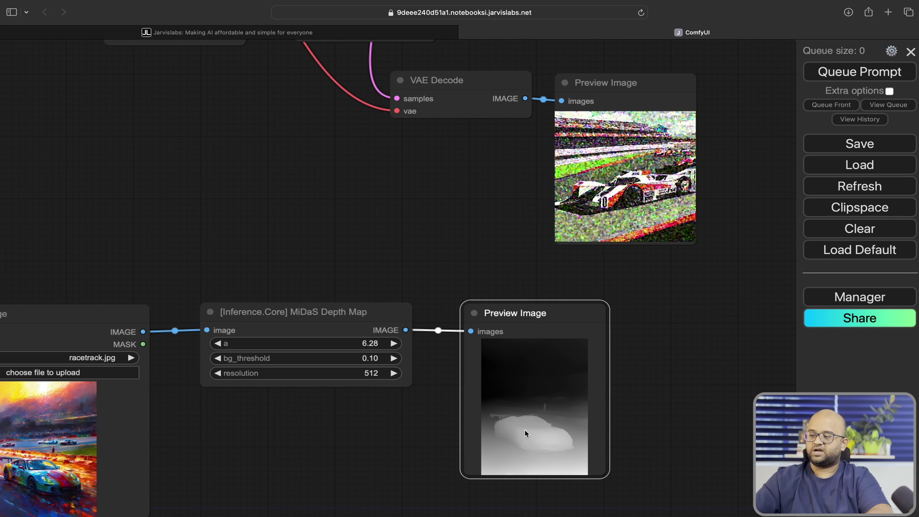
pyautogui.moveTo(71, 321); pyautogui.dragTo(97, 312)
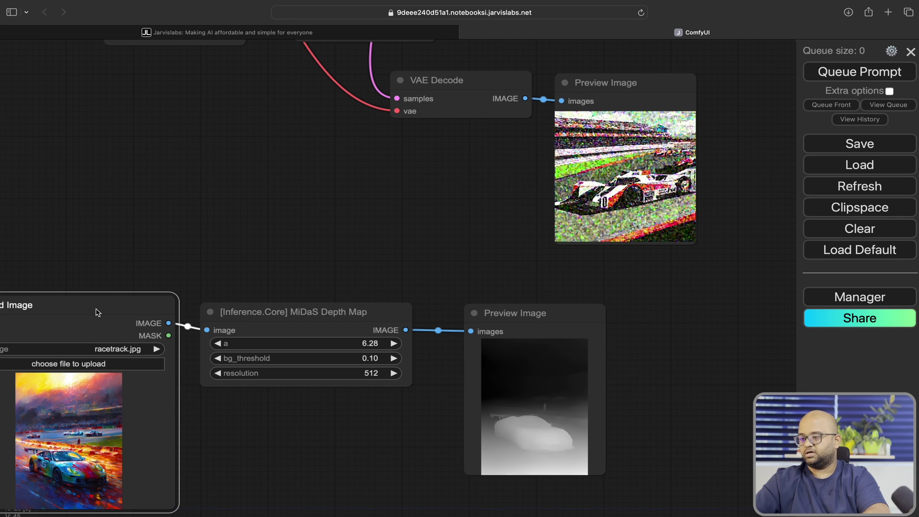
pyautogui.moveTo(285, 321); pyautogui.dragTo(324, 306)
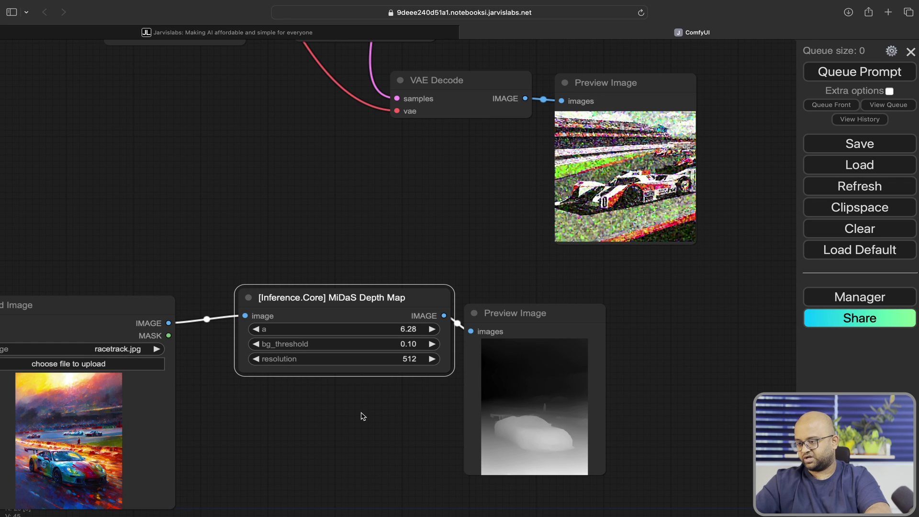
pyautogui.moveTo(284, 297); pyautogui.dragTo(265, 308)
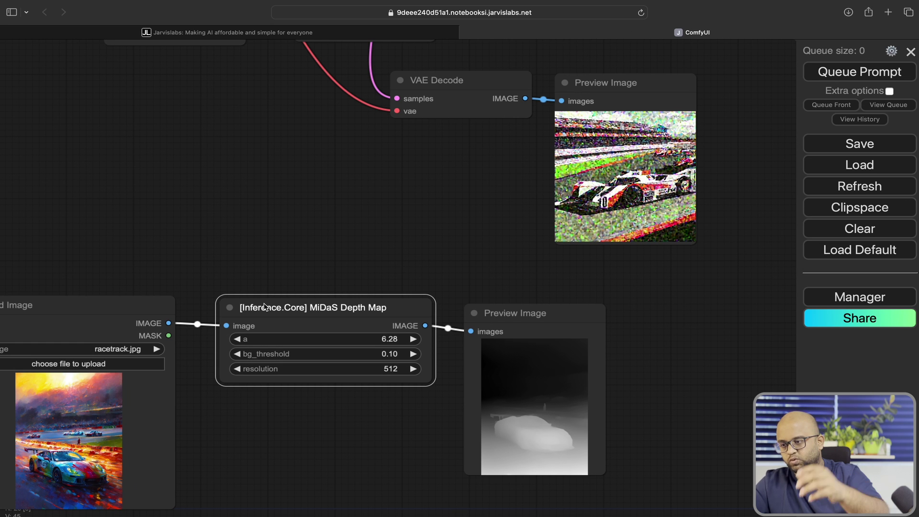
# - Add an Apply ControlNet (Advanced) node above the depth map, fed by the MiDaS depth image
pyautogui.doubleClick(202, 193)
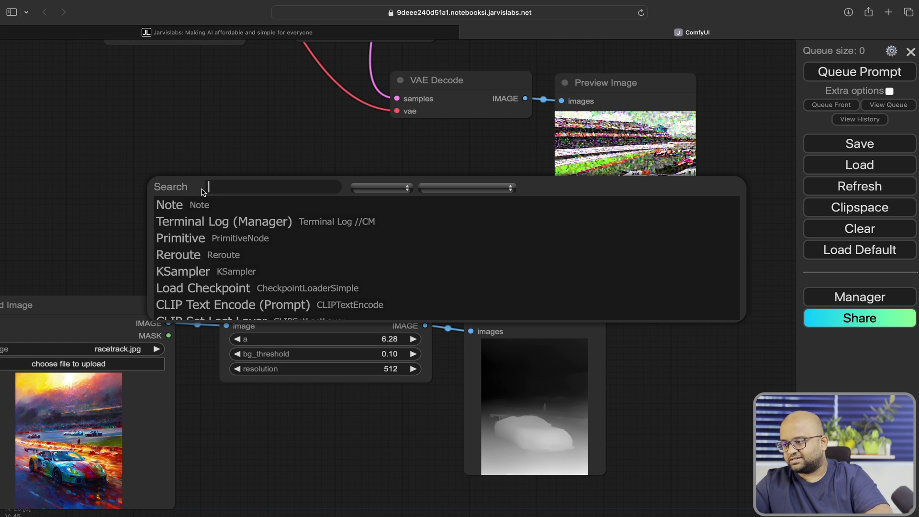
pyautogui.write('contr')
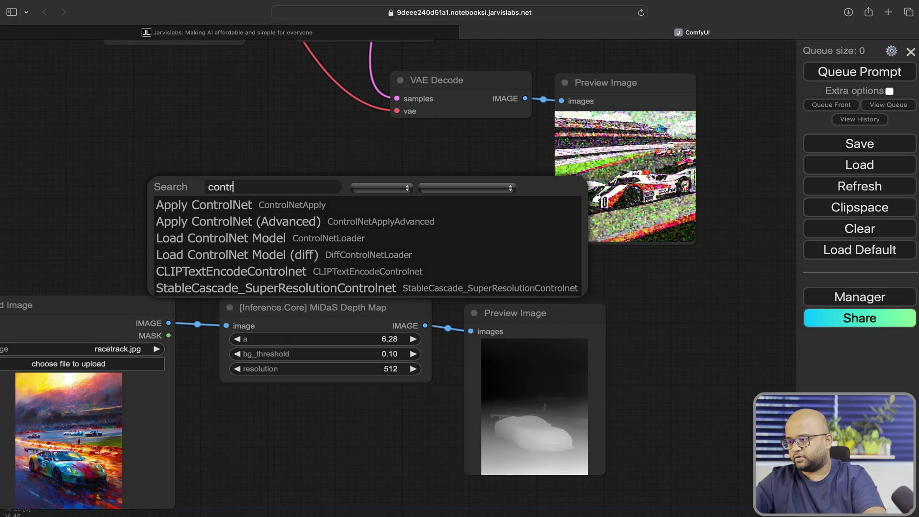
pyautogui.press('Down')
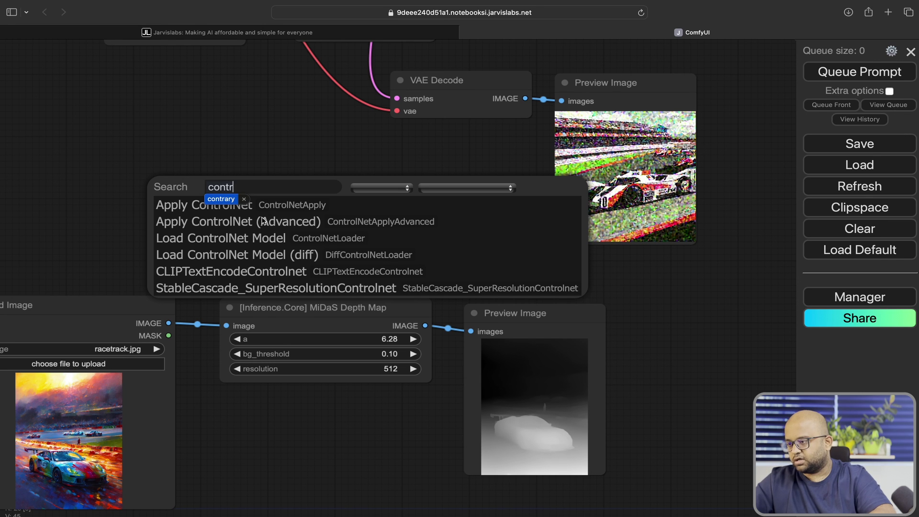
pyautogui.click(255, 224)
pyautogui.moveTo(318, 185); pyautogui.dragTo(337, 150)
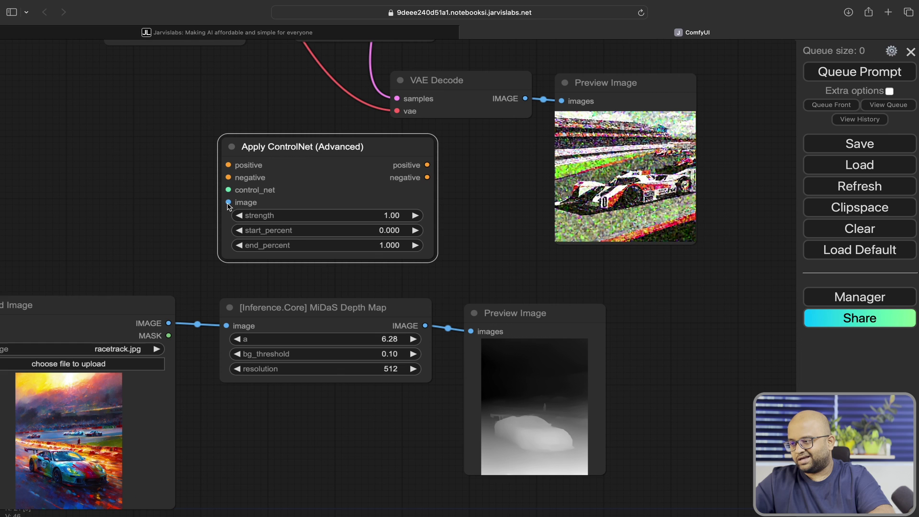
pyautogui.moveTo(228, 204); pyautogui.dragTo(425, 328)
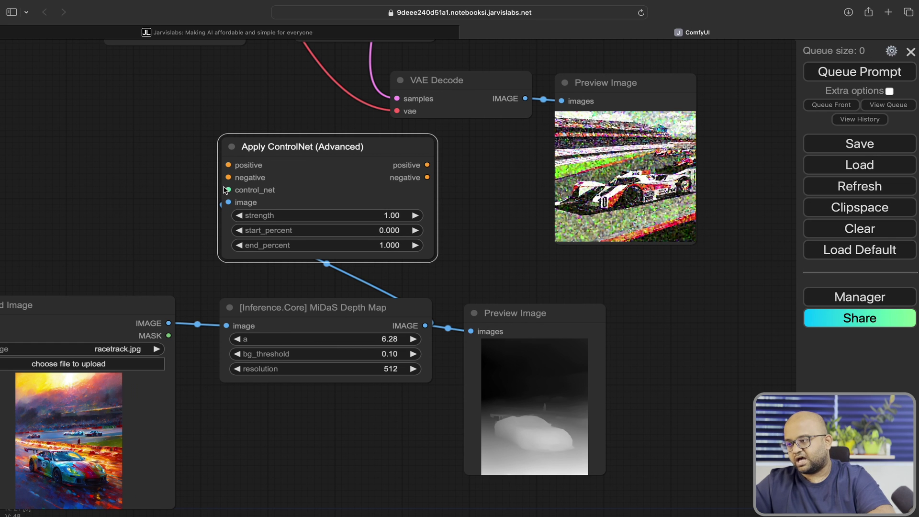
pyautogui.moveTo(228, 191); pyautogui.dragTo(153, 193)
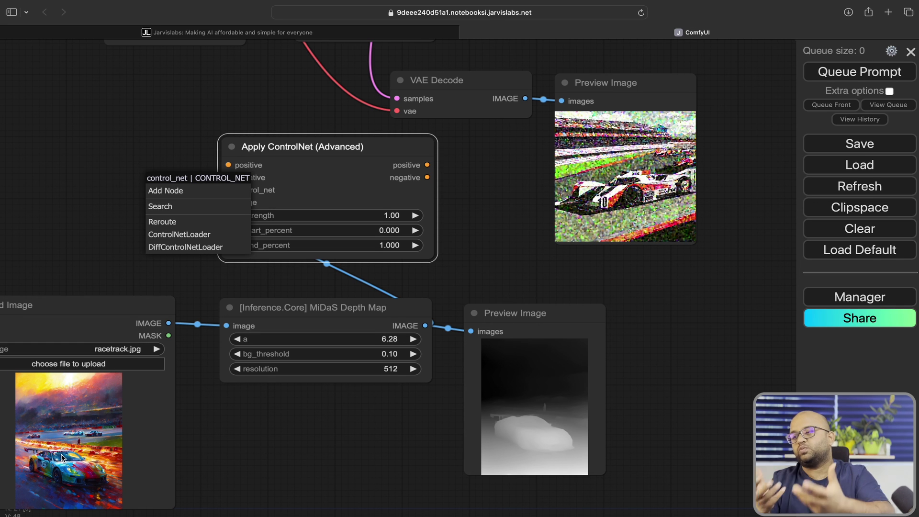
# - Place a Load ControlNet Model node set to control-lora-depth-rank256.safetensors beside Apply ControlNet
pyautogui.click(181, 234)
pyautogui.moveTo(209, 182); pyautogui.dragTo(42, 168)
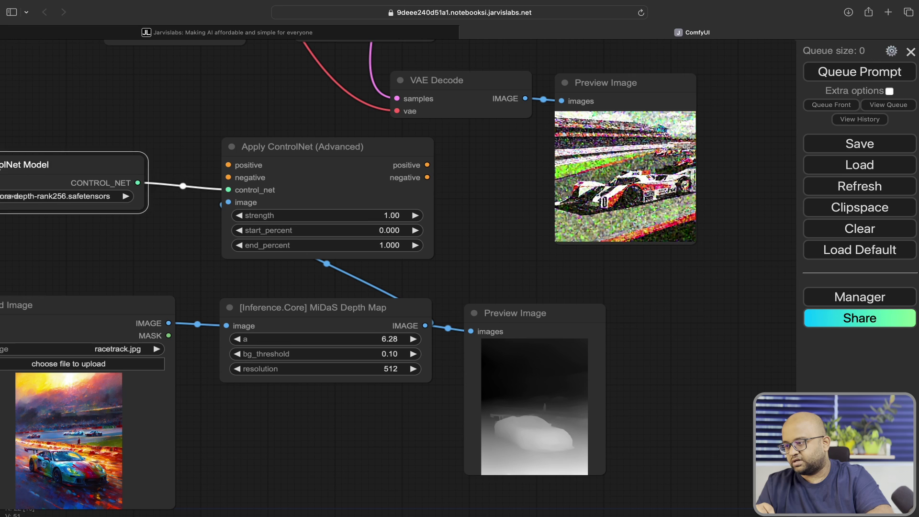
pyautogui.click(99, 204)
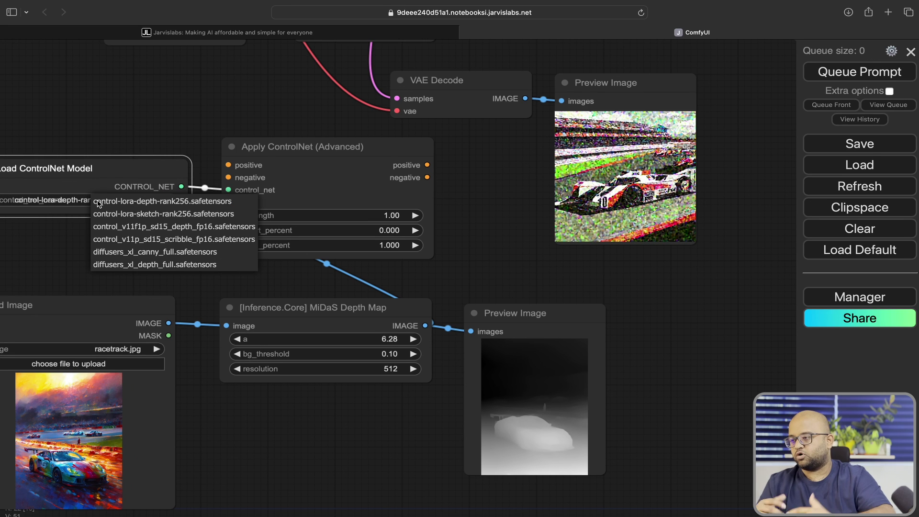
pyautogui.click(168, 203)
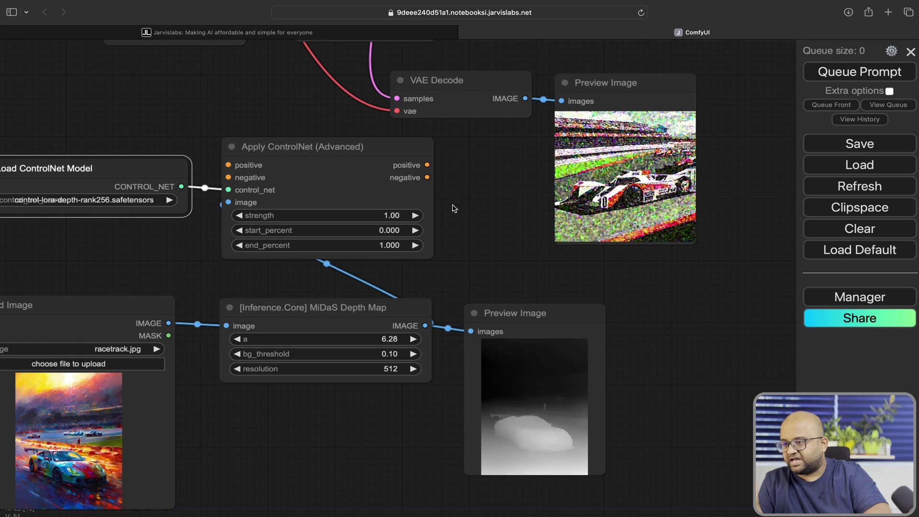
pyautogui.moveTo(485, 199)
pyautogui.mouseDown()
pyautogui.moveTo(455, 353)
pyautogui.moveTo(575, 412)
pyautogui.moveTo(628, 487)
pyautogui.mouseUp()
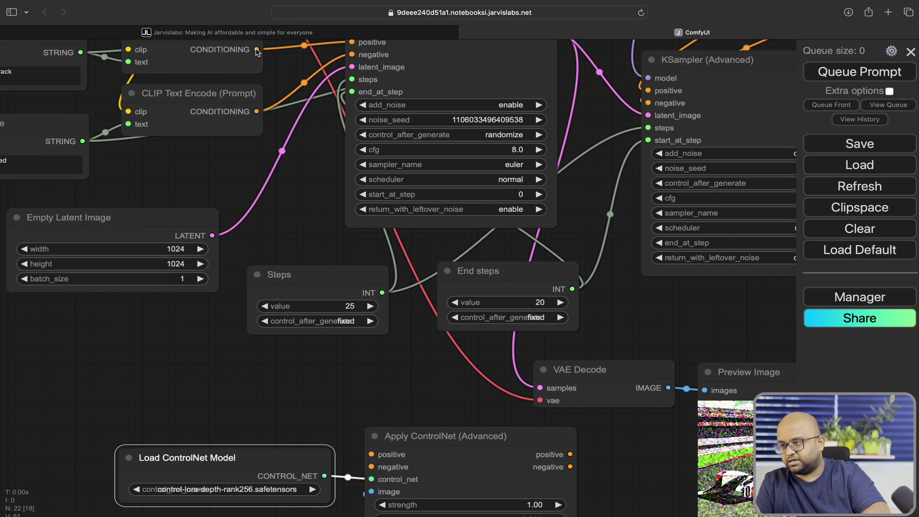
# - Route positive and negative conditioning through Apply ControlNet into the base KSampler
pyautogui.moveTo(354, 46); pyautogui.dragTo(372, 455)
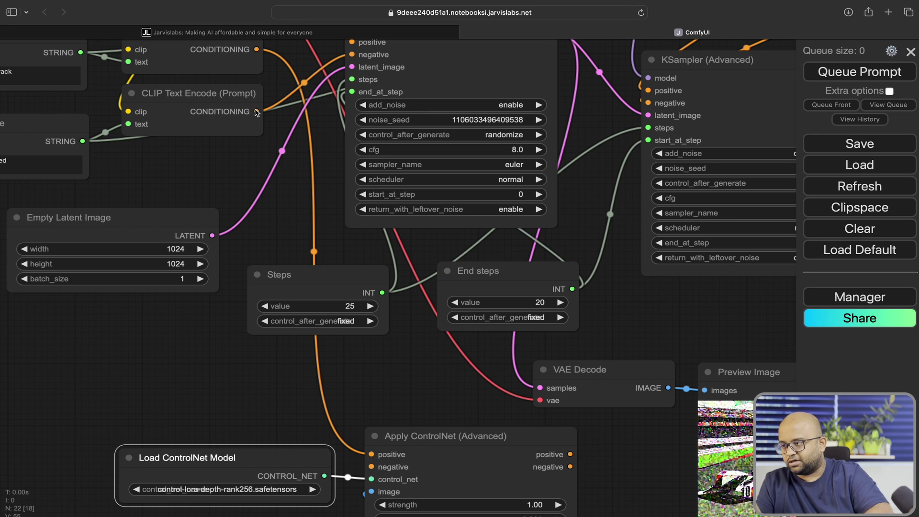
pyautogui.moveTo(352, 57); pyautogui.dragTo(372, 468)
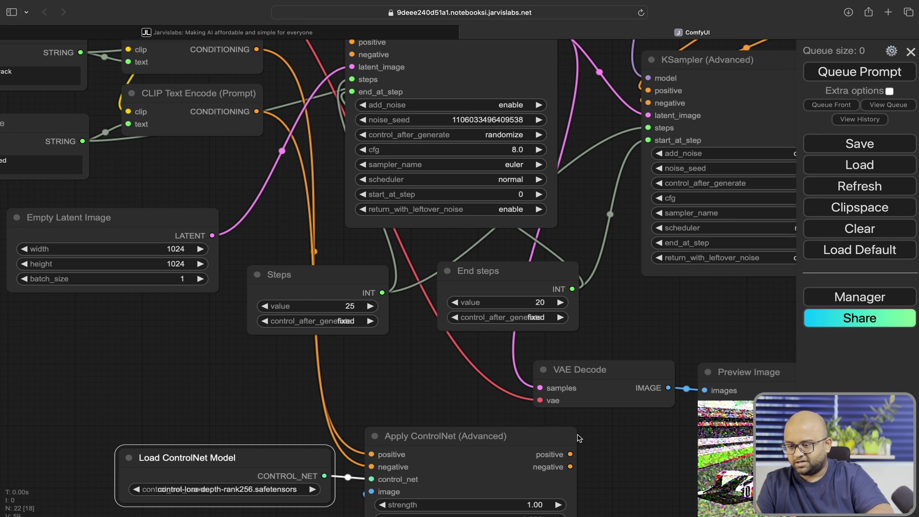
pyautogui.moveTo(572, 455); pyautogui.dragTo(352, 43)
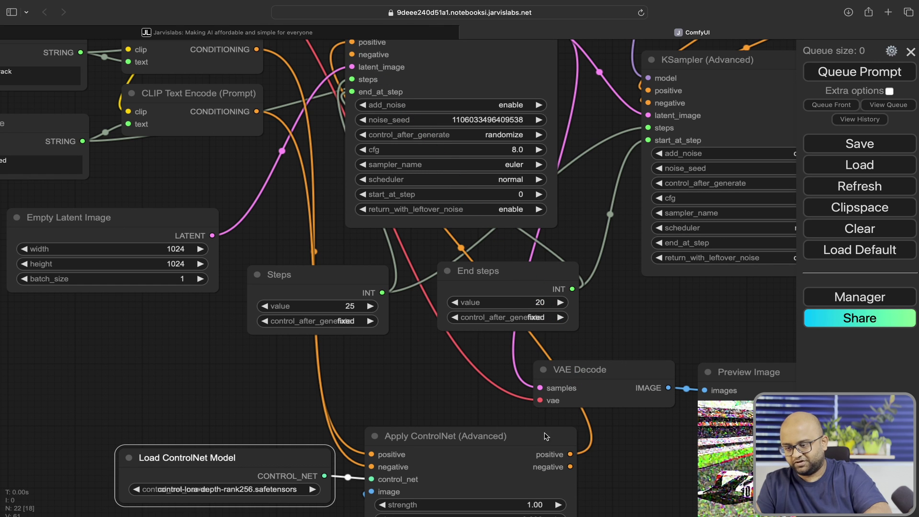
pyautogui.moveTo(572, 468); pyautogui.dragTo(352, 55)
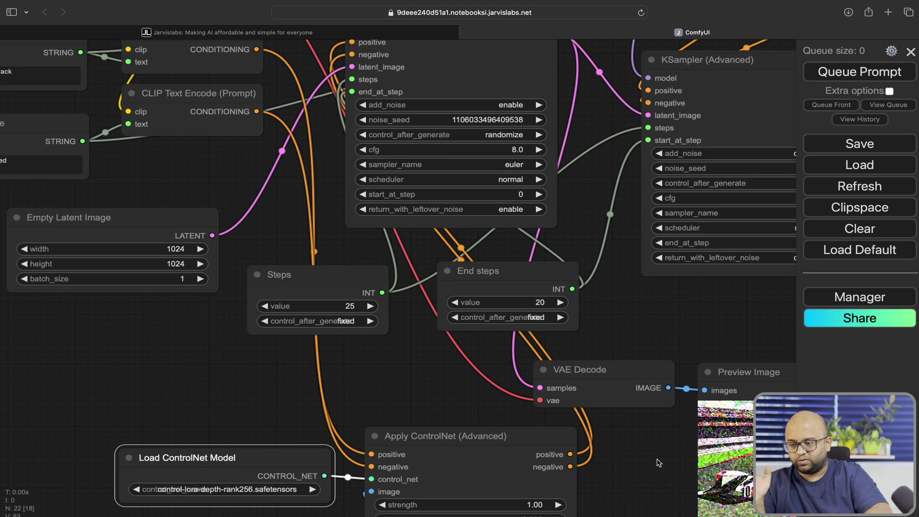
# - Queue the workflow and inspect the resulting white-and-blue race car previews
pyautogui.moveTo(651, 440); pyautogui.dragTo(569, 354)
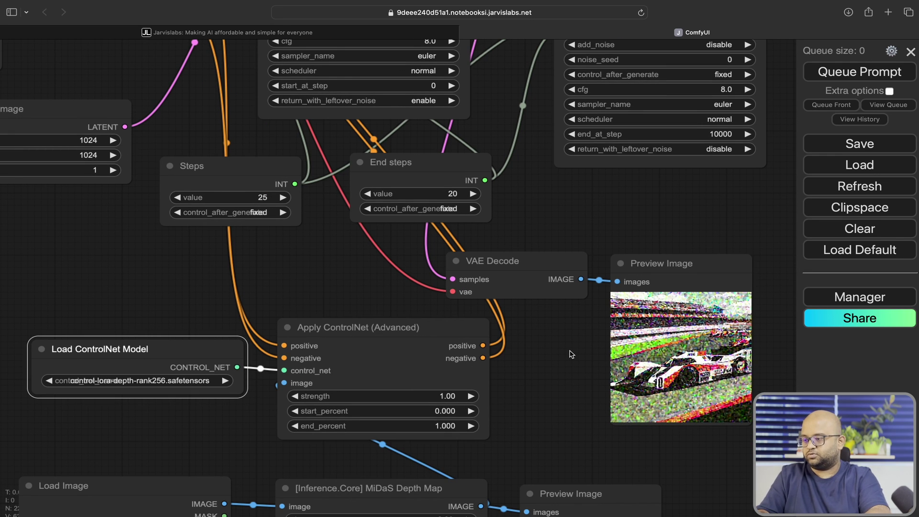
pyautogui.hotkey('ctrl', 'Return')
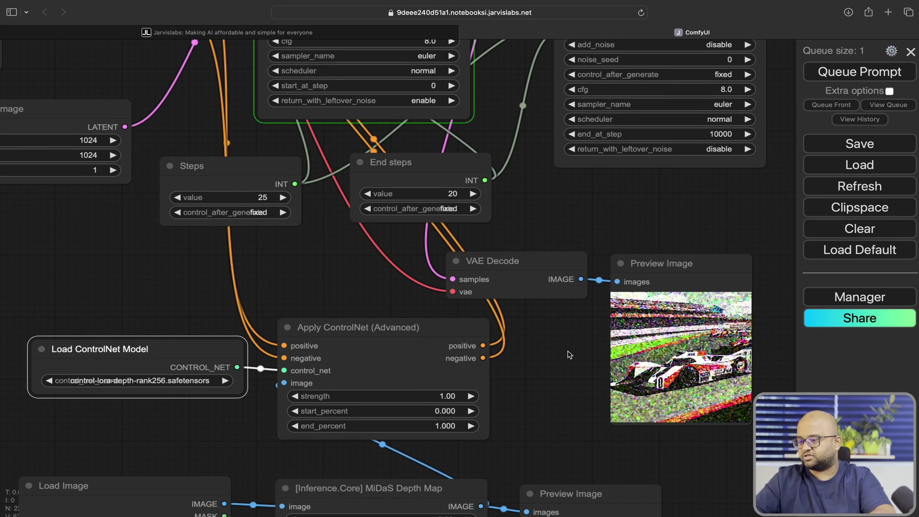
pyautogui.moveTo(535, 435); pyautogui.dragTo(545, 283)
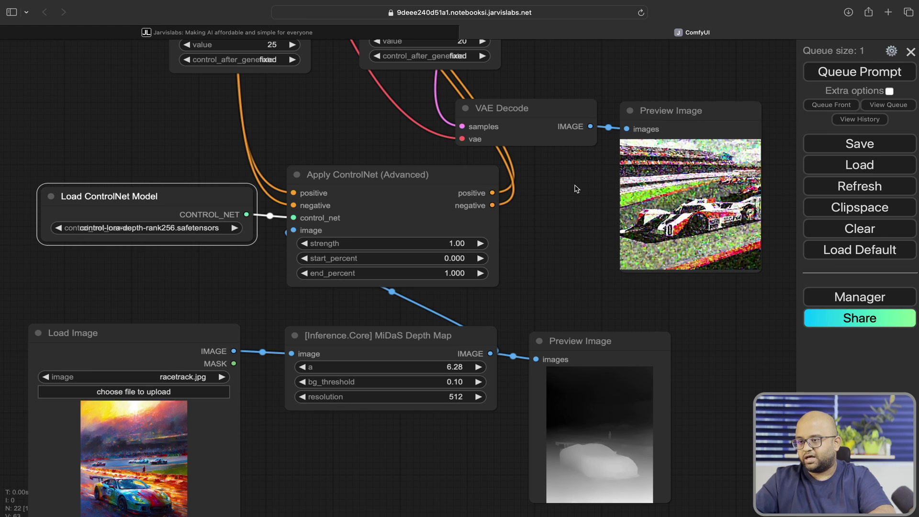
pyautogui.moveTo(555, 252); pyautogui.dragTo(443, 253)
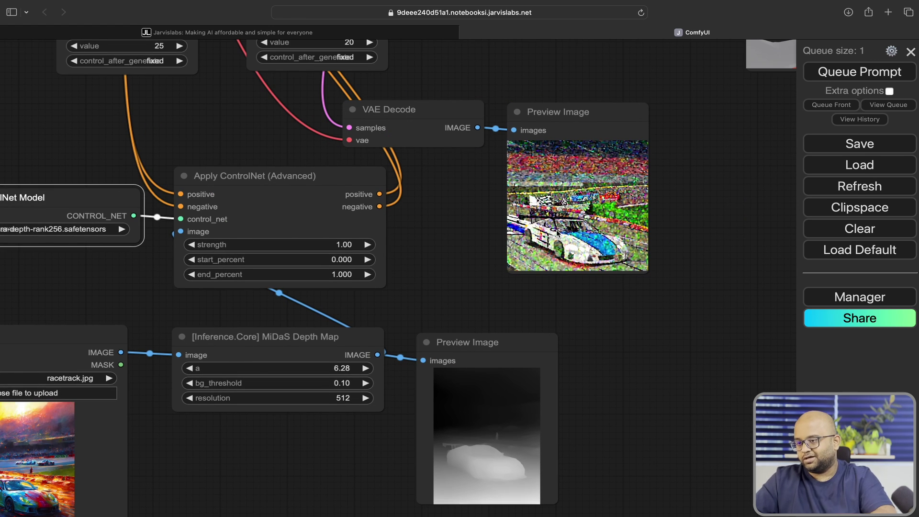
pyautogui.moveTo(704, 249); pyautogui.dragTo(422, 453)
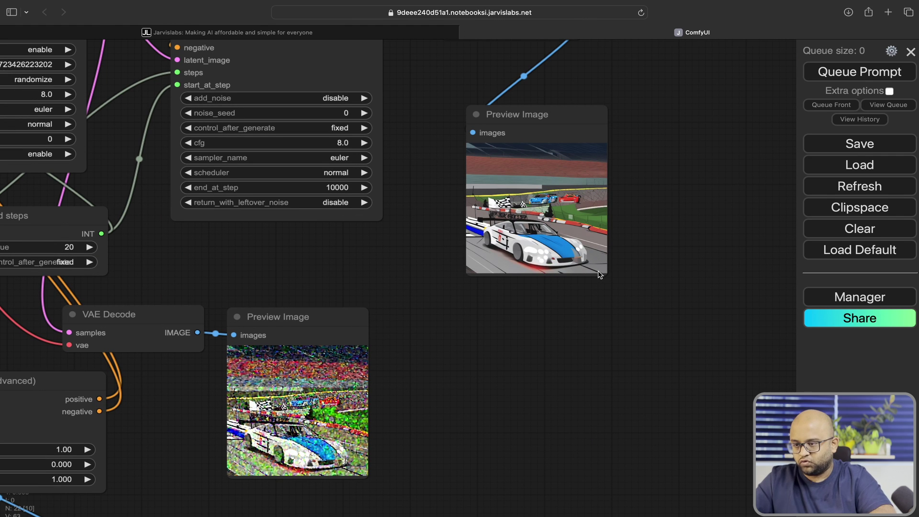
pyautogui.moveTo(597, 264)
pyautogui.mouseDown()
pyautogui.moveTo(678, 366)
pyautogui.moveTo(768, 384)
pyautogui.mouseUp()
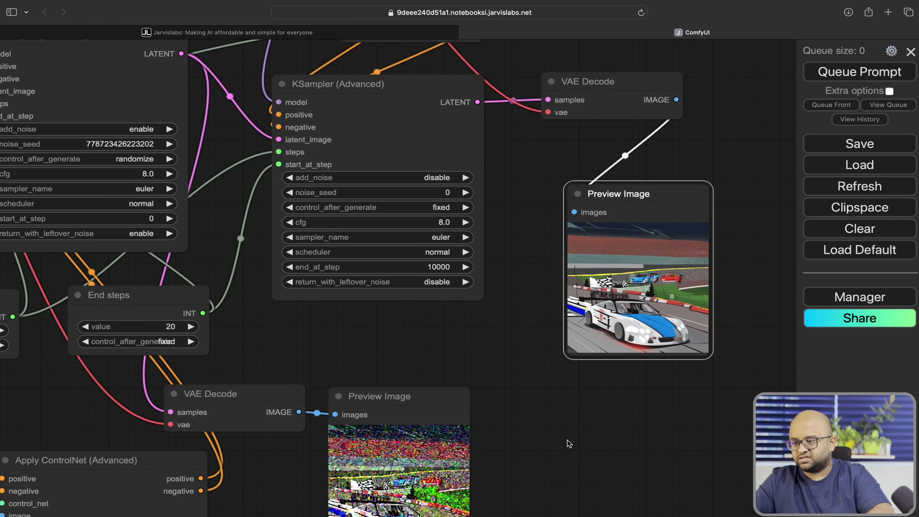
pyautogui.moveTo(568, 443); pyautogui.dragTo(842, 499)
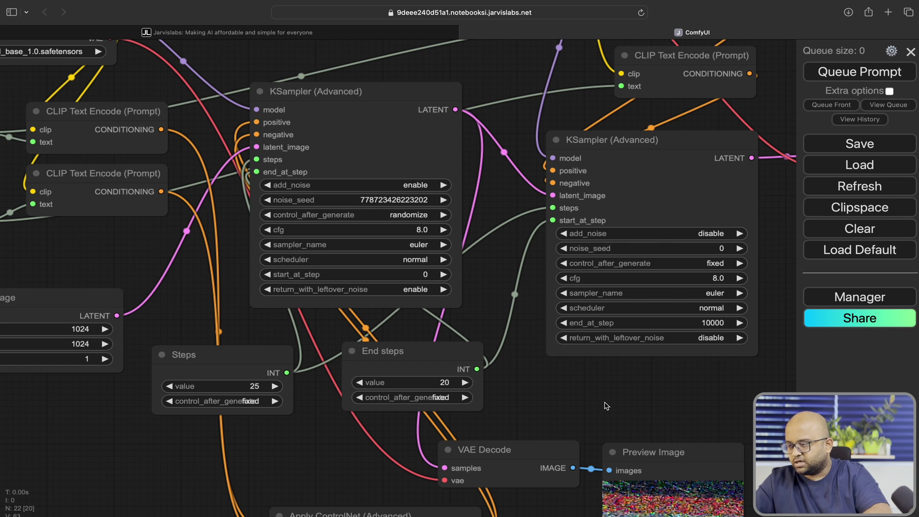
# - Paste the cinematic modern car description as the positive prompt and queue generation
pyautogui.moveTo(605, 406); pyautogui.dragTo(749, 435)
pyautogui.moveTo(428, 393)
pyautogui.mouseDown()
pyautogui.moveTo(573, 416)
pyautogui.moveTo(560, 451)
pyautogui.mouseUp()
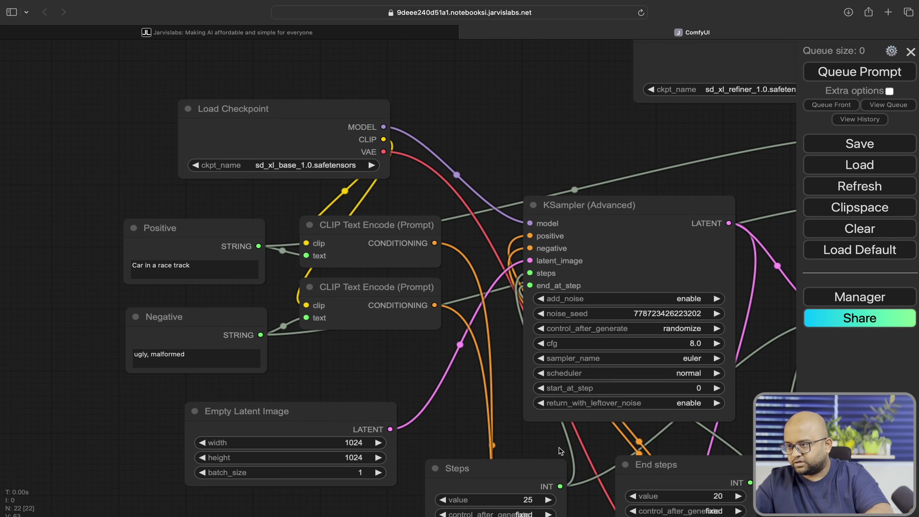
pyautogui.click(198, 270)
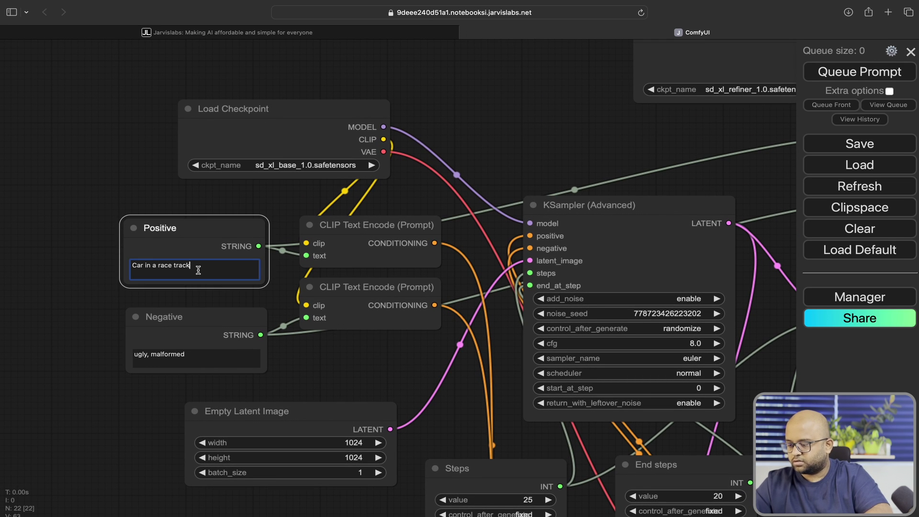
pyautogui.hotkey('ctrl', 'a')
pyautogui.hotkey('ctrl', 'v')
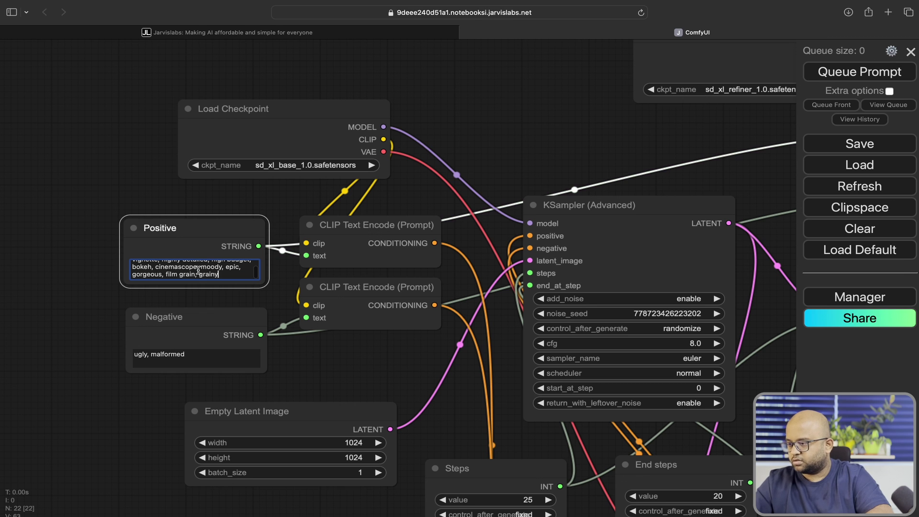
pyautogui.hotkey('ctrl', 'Return')
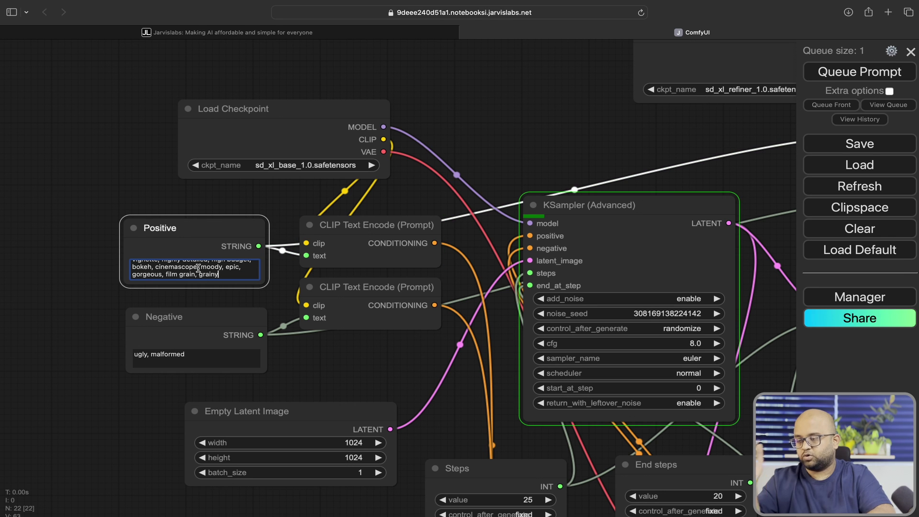
# - Enlarge the Positive node and final preview to view the dark sports car
pyautogui.moveTo(508, 147); pyautogui.dragTo(301, 109)
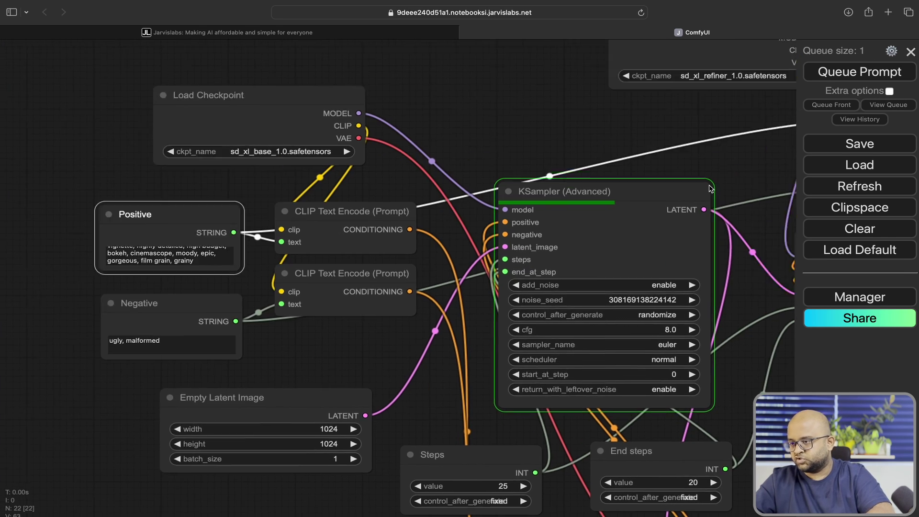
pyautogui.moveTo(483, 144); pyautogui.dragTo(708, 189)
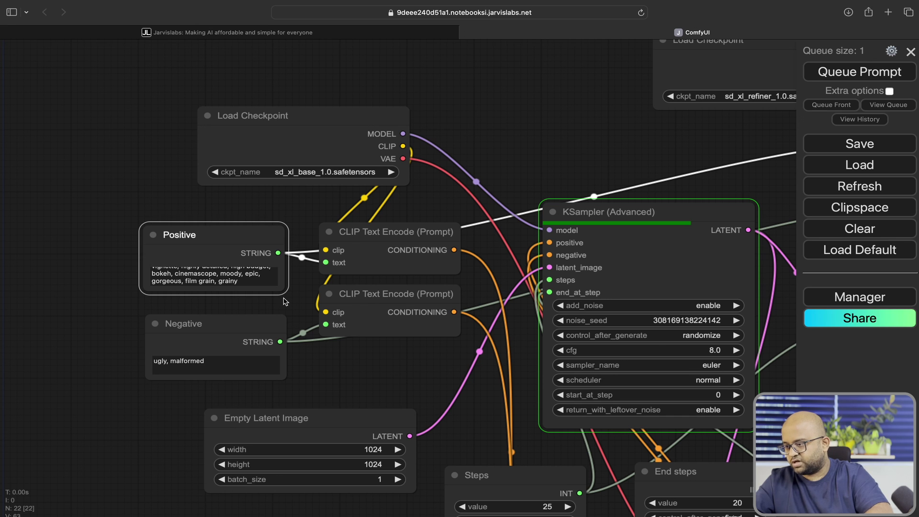
pyautogui.moveTo(284, 293); pyautogui.dragTo(292, 333)
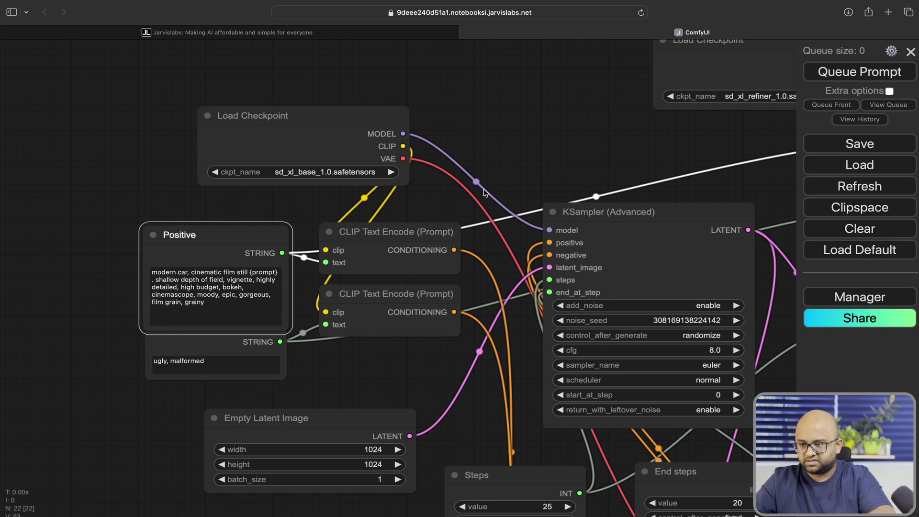
pyautogui.moveTo(655, 188)
pyautogui.mouseDown()
pyautogui.moveTo(419, 170)
pyautogui.moveTo(1, 162)
pyautogui.mouseUp()
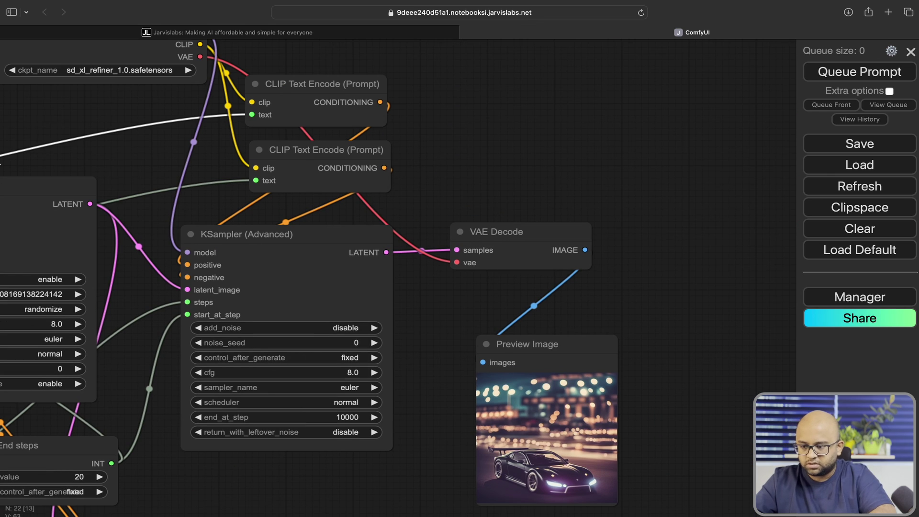
pyautogui.moveTo(434, 283)
pyautogui.mouseDown()
pyautogui.moveTo(437, 133)
pyautogui.moveTo(463, 55)
pyautogui.mouseUp()
pyautogui.click(592, 196)
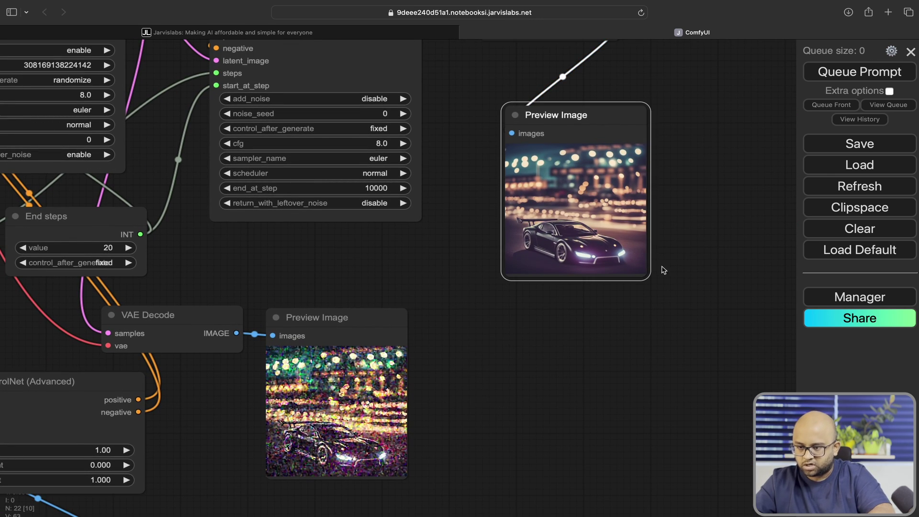
pyautogui.moveTo(648, 277); pyautogui.dragTo(758, 354)
pyautogui.moveTo(579, 442); pyautogui.dragTo(642, 254)
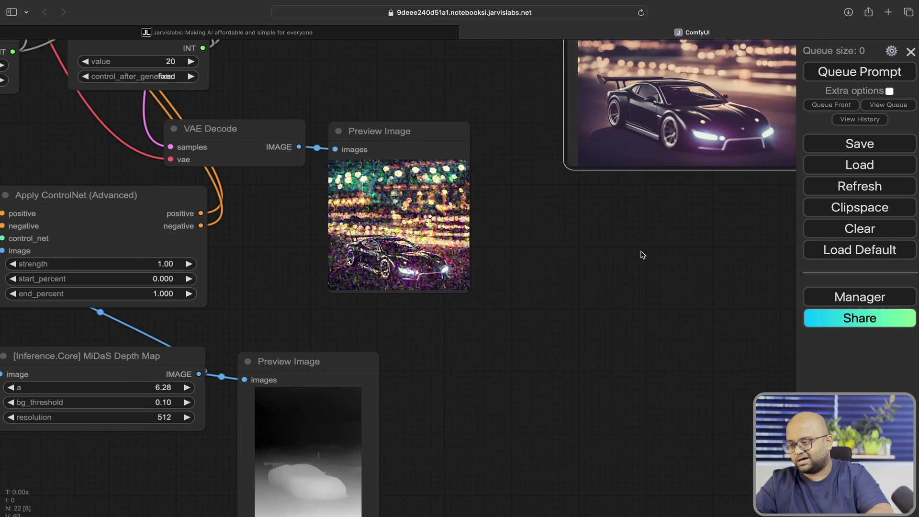